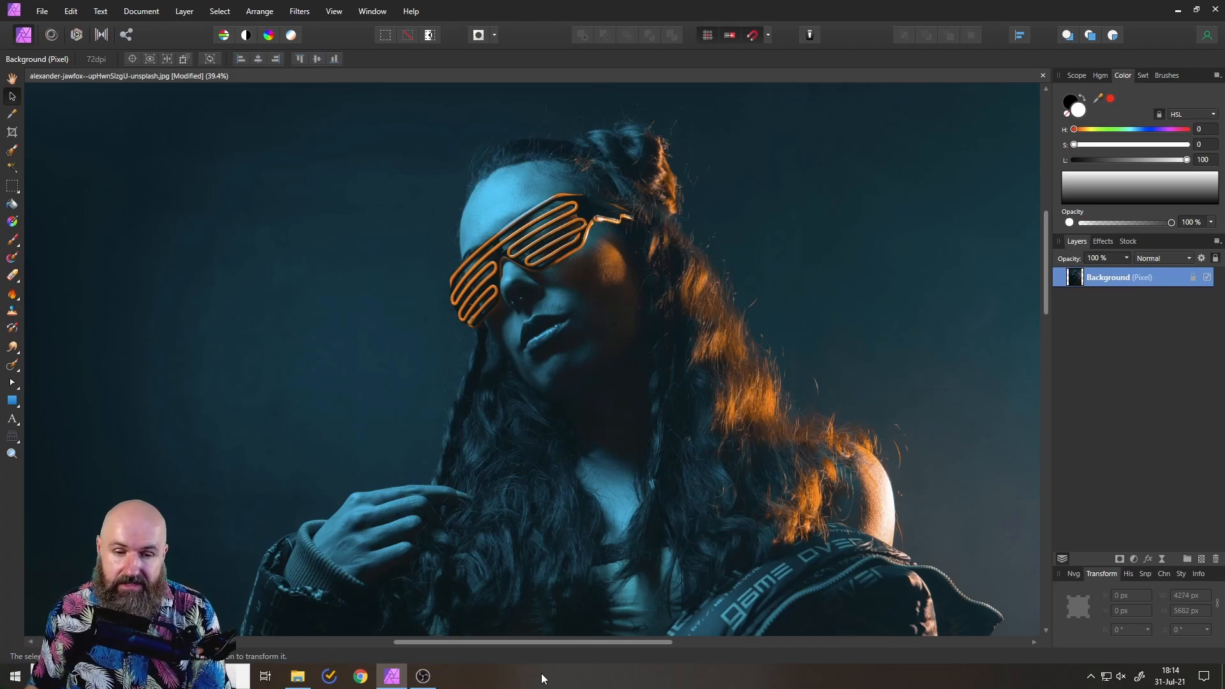
# Step: Switch to File Explorer and preview the images 12a.jpg and 14d.jpg in the Spark Set folder
pyautogui.click(300, 675)
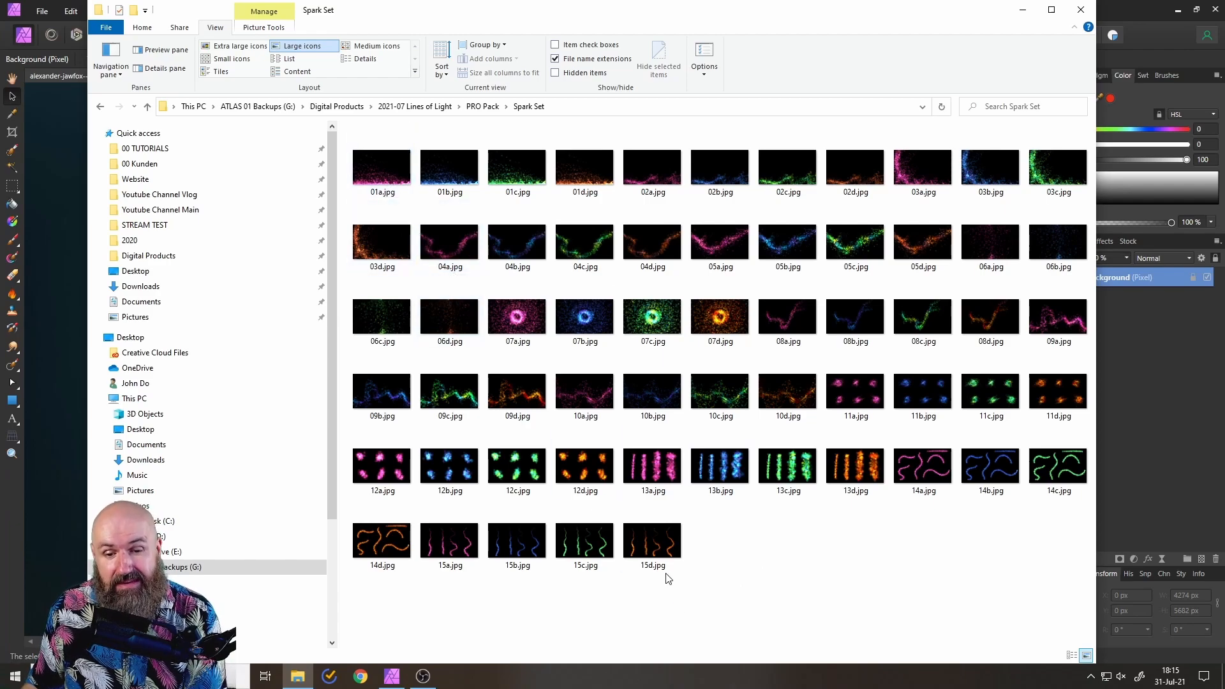
pyautogui.moveTo(660, 567)
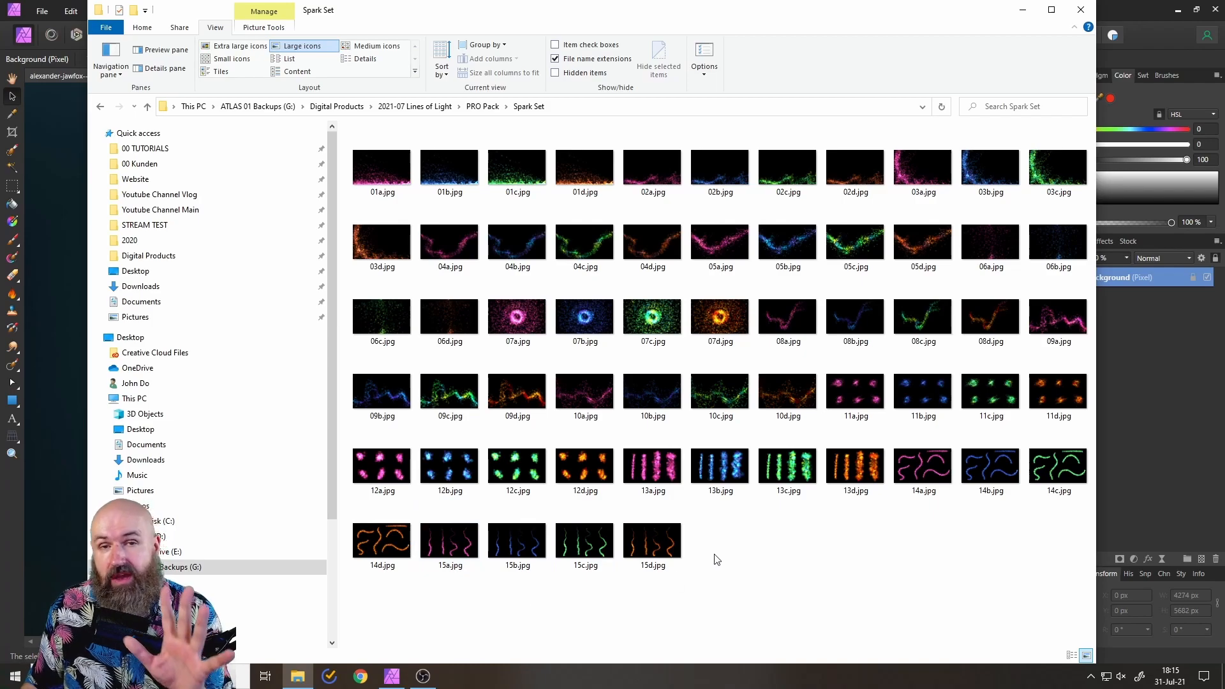
pyautogui.doubleClick(382, 472)
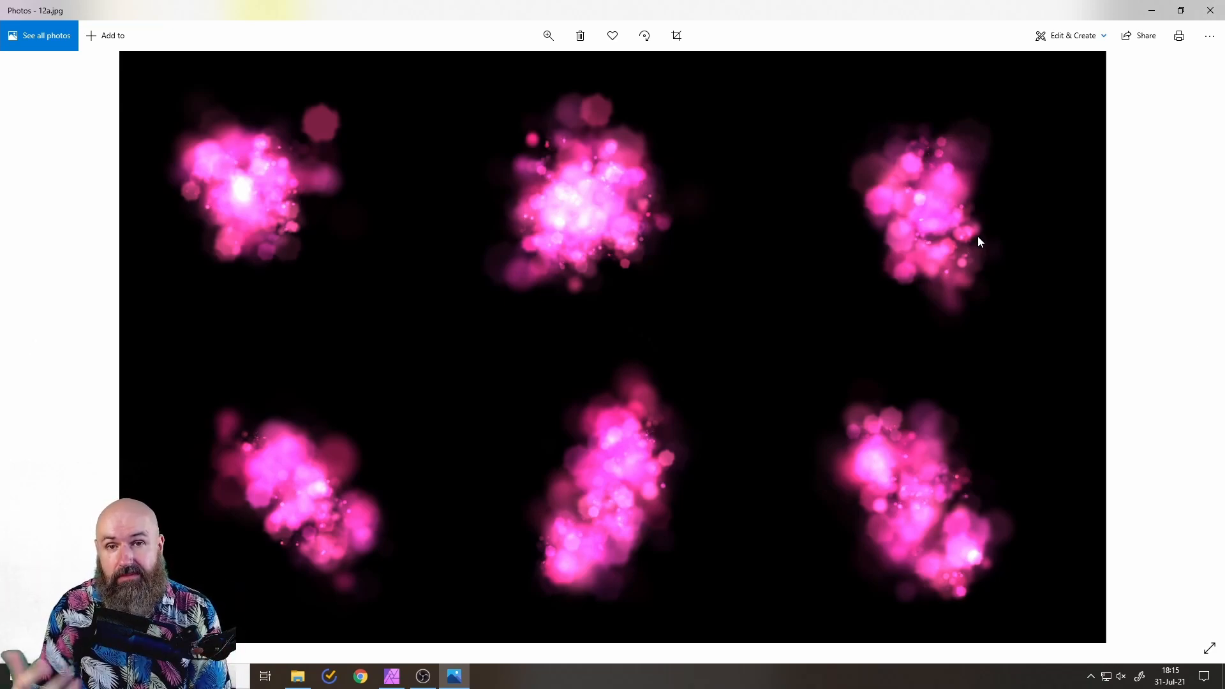
pyautogui.click(1210, 12)
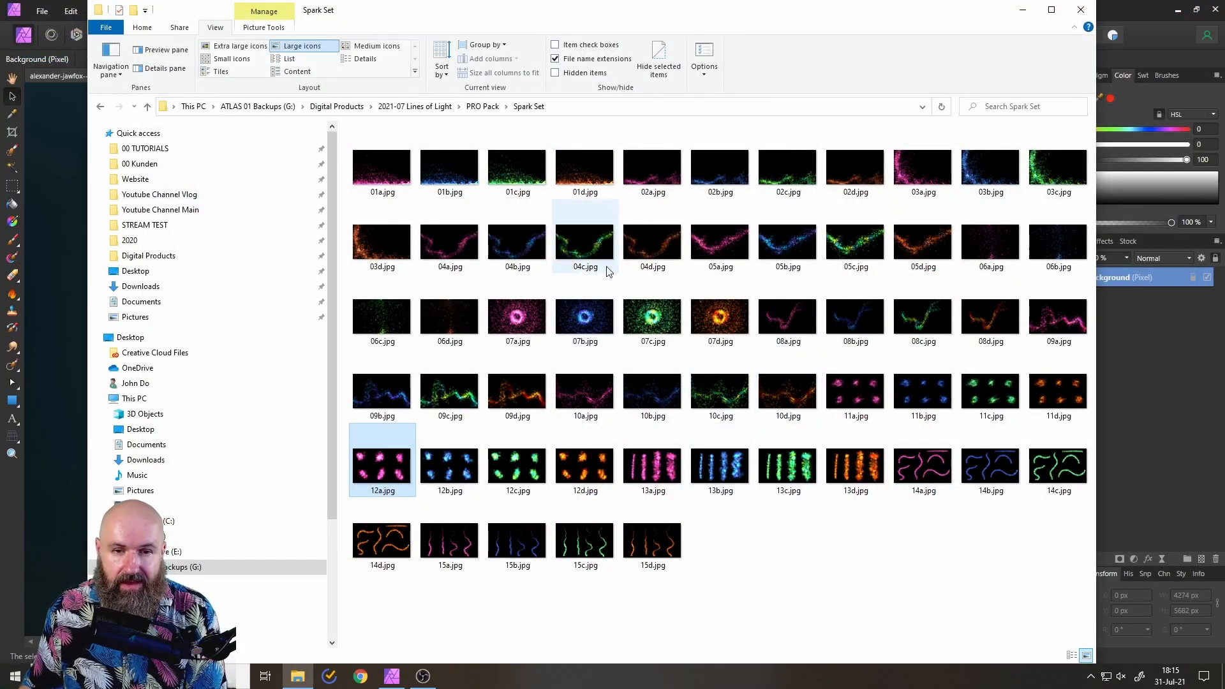
pyautogui.doubleClick(383, 550)
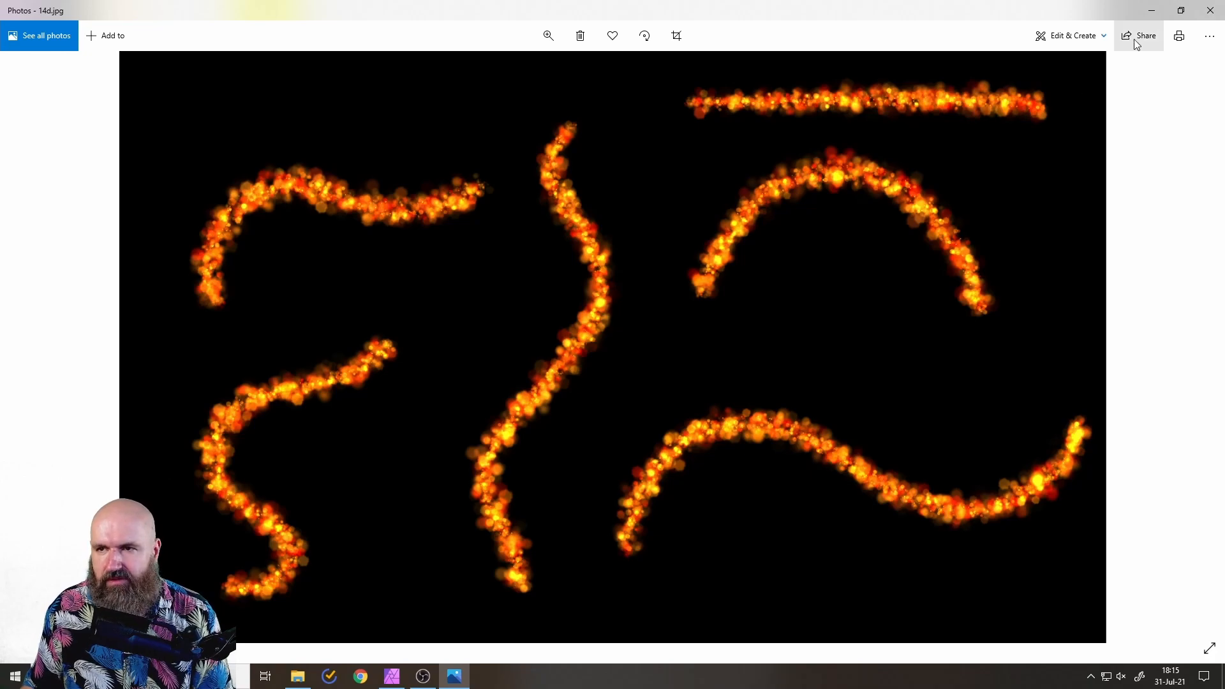
pyautogui.click(1211, 10)
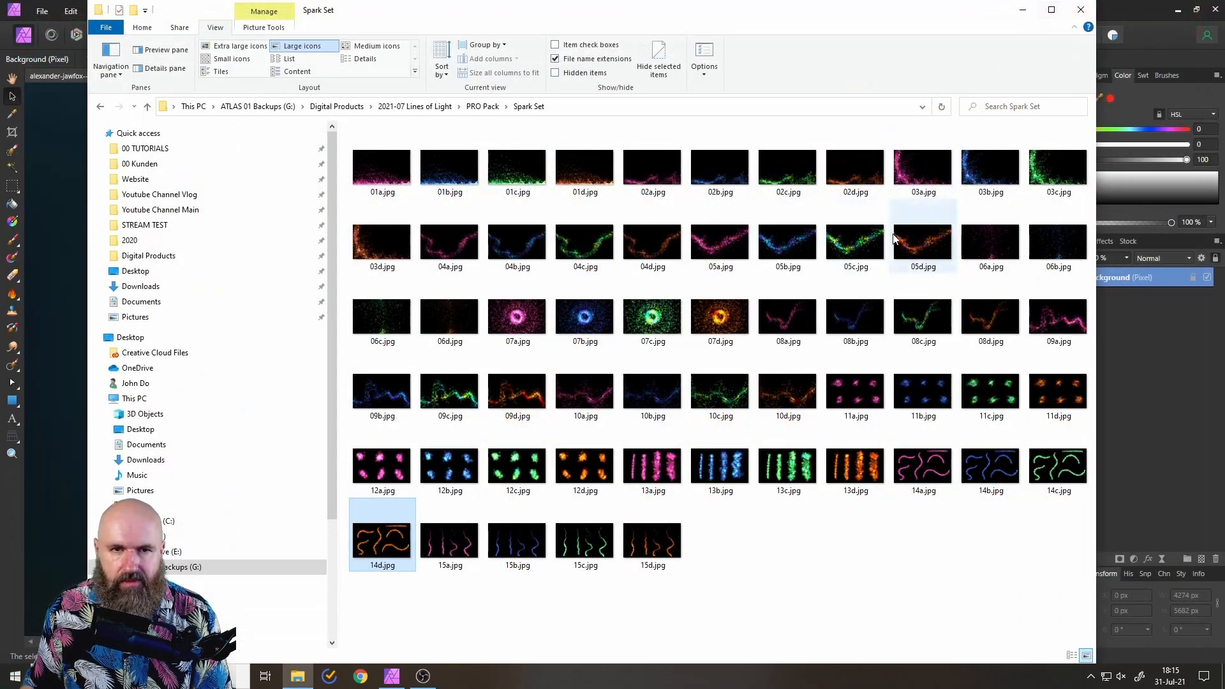
# Step: Open the Amber Set folder in PRO Pack and preview amber 02.jpg
pyautogui.click(482, 105)
pyautogui.click(381, 148)
pyautogui.doubleClick(380, 148)
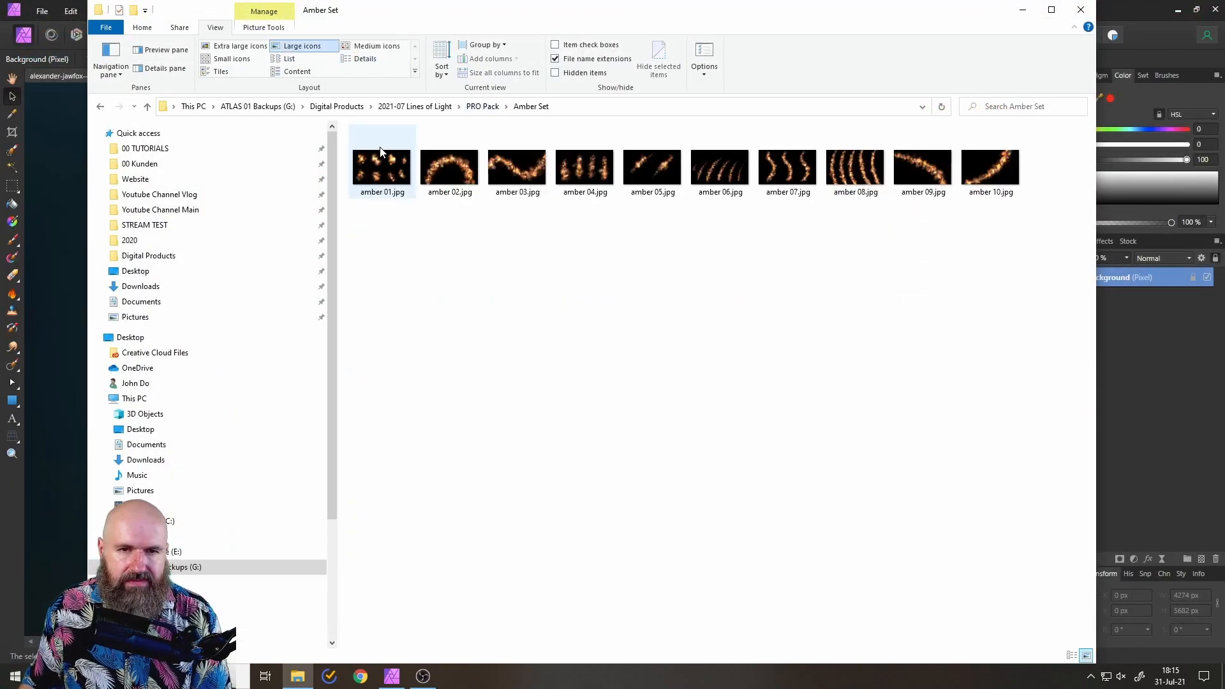
pyautogui.doubleClick(427, 165)
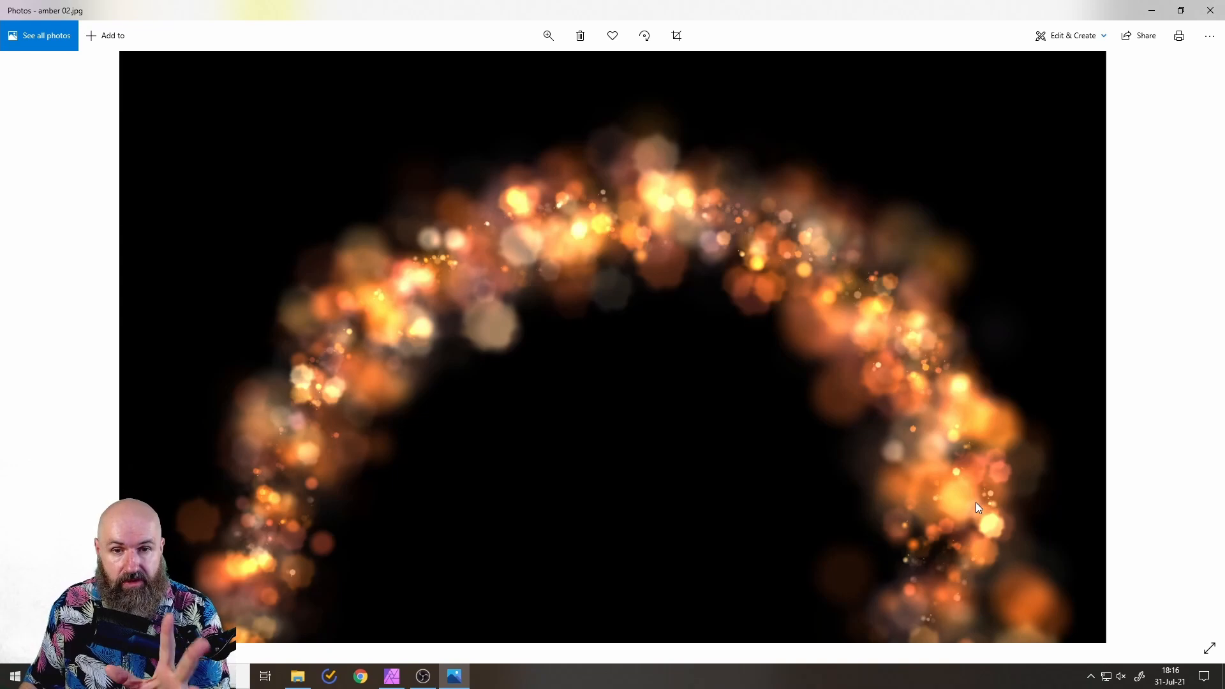
pyautogui.click(1210, 11)
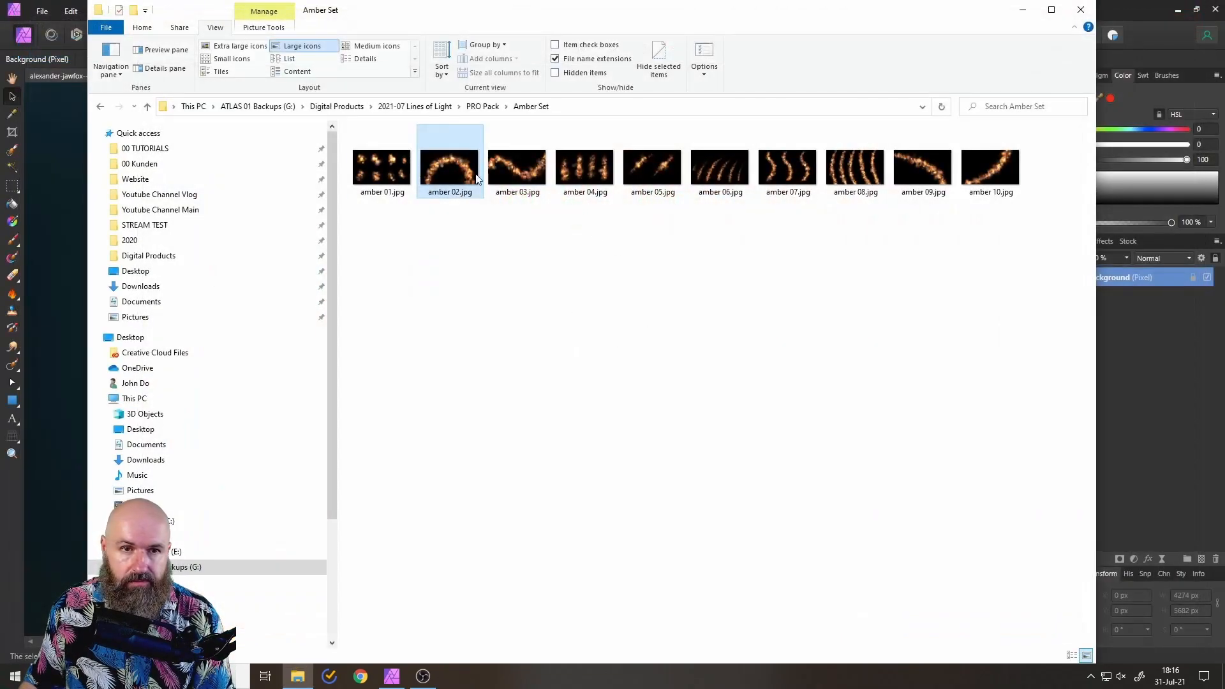
# Step: Open the Line Wide Set folder in PRO Pack and preview 10a.jpg
pyautogui.click(490, 109)
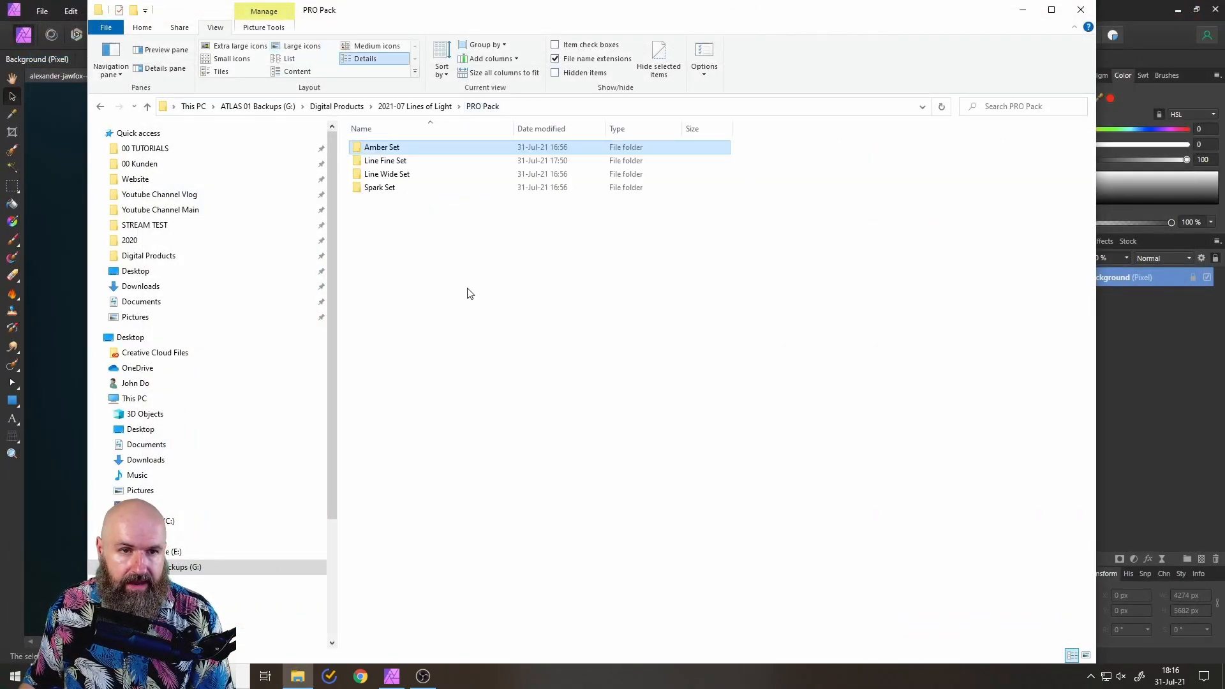
pyautogui.doubleClick(393, 175)
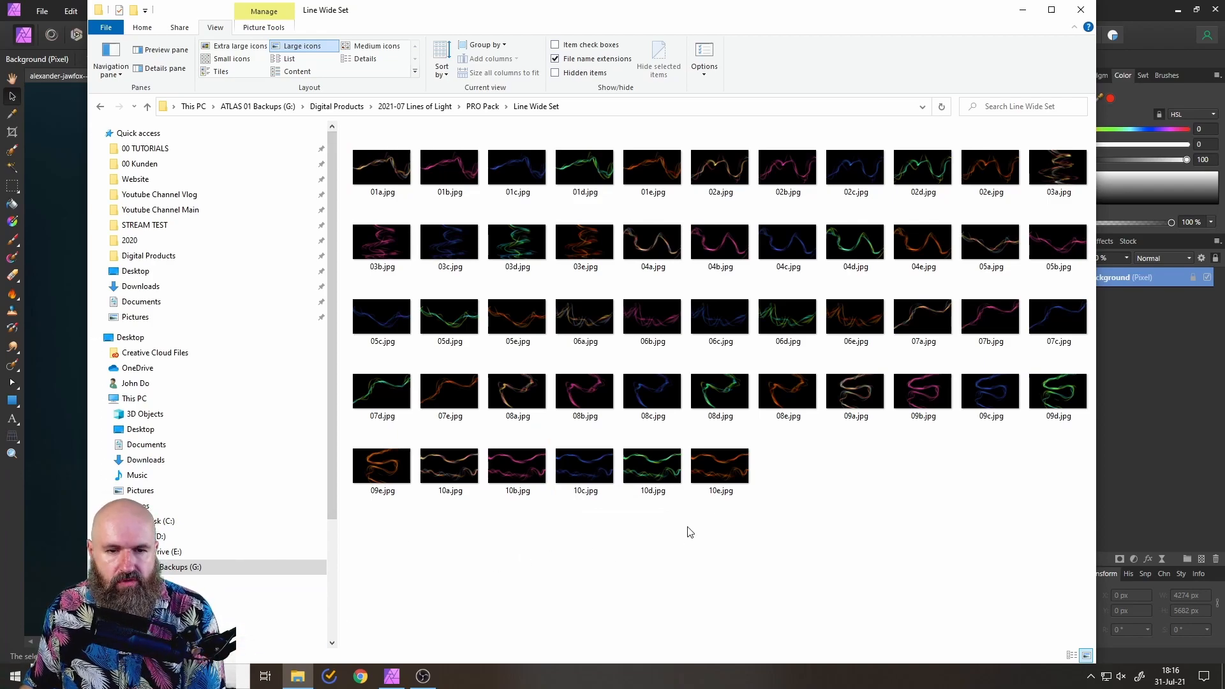
pyautogui.moveTo(734, 492)
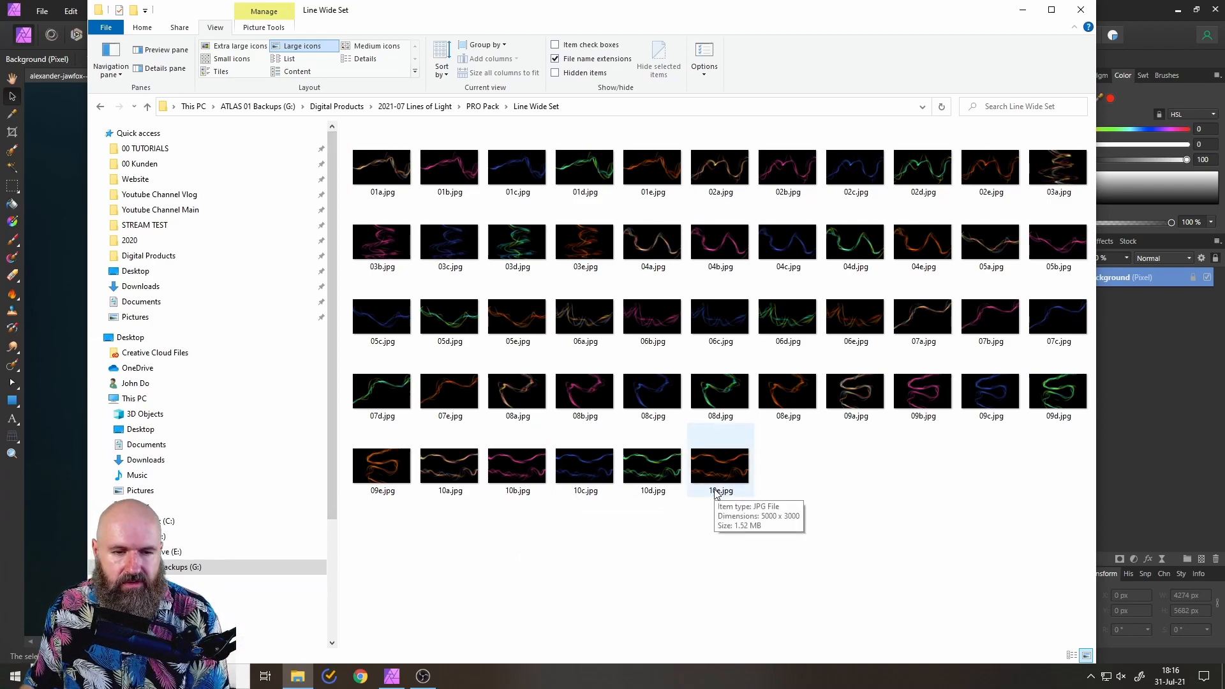
pyautogui.click(462, 477)
pyautogui.doubleClick(462, 477)
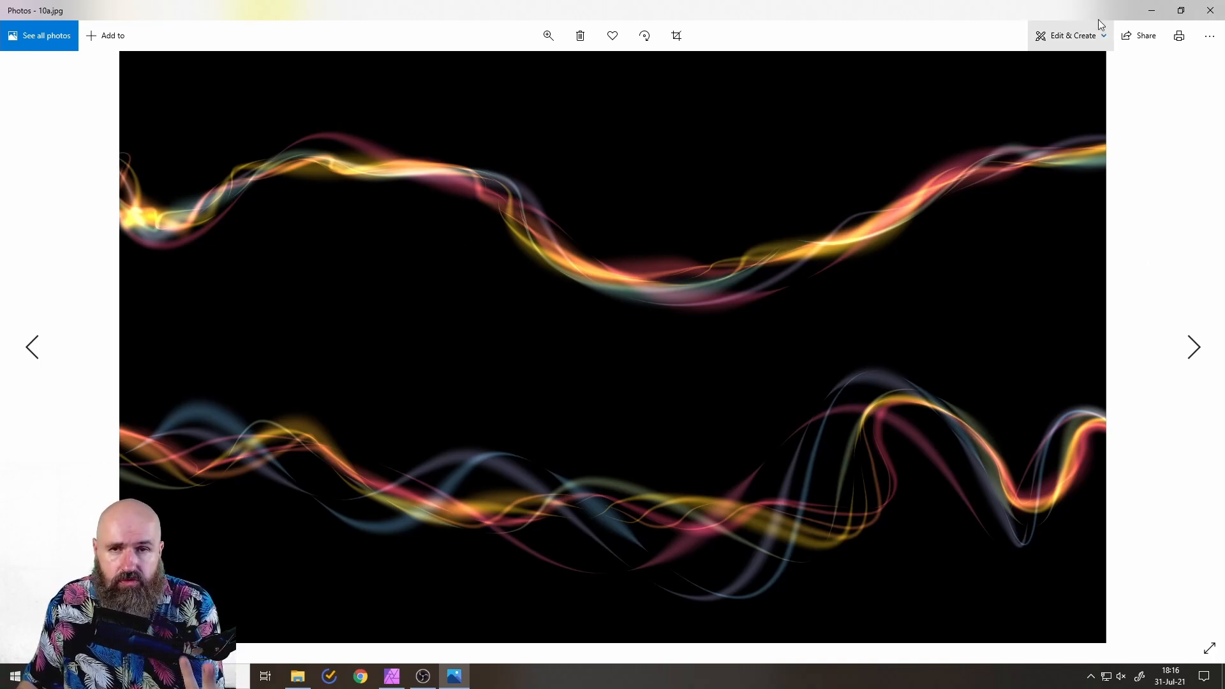
pyautogui.click(1209, 10)
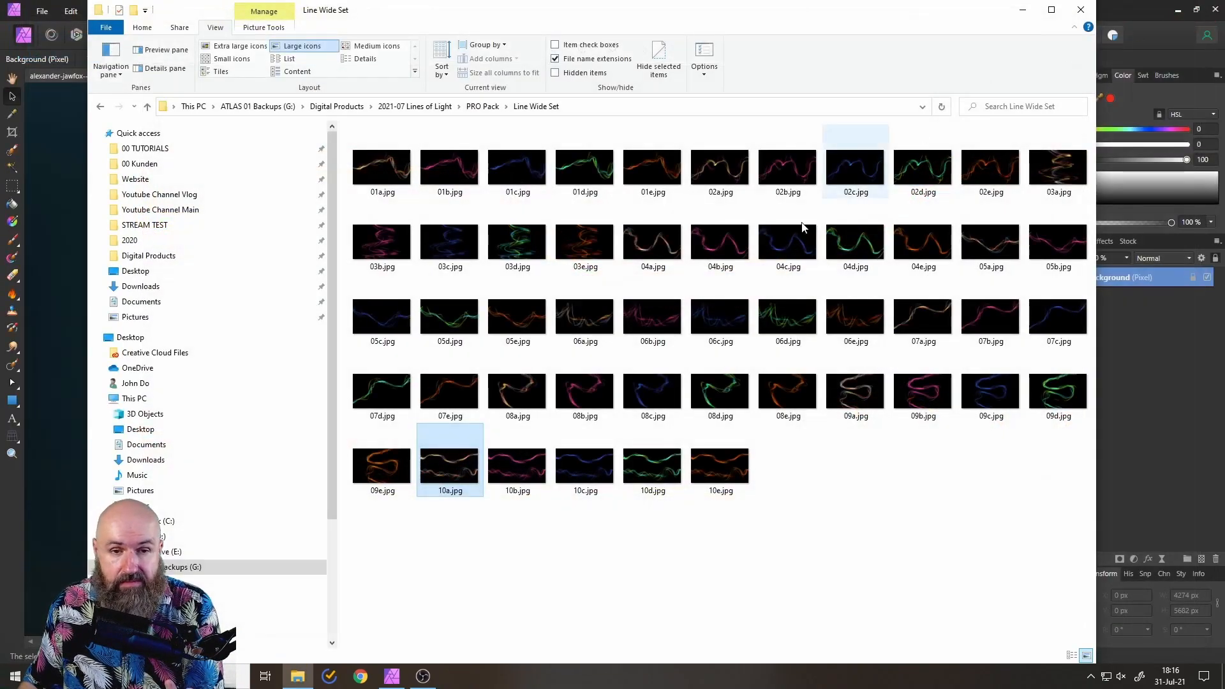
# Step: Browse the Line Wide Set images from 03d.jpg through 04e.jpg in the photo viewer, and close it
pyautogui.doubleClick(515, 246)
pyautogui.press('Right')
pyautogui.press('Right')
pyautogui.press('Right')
pyautogui.press('Right')
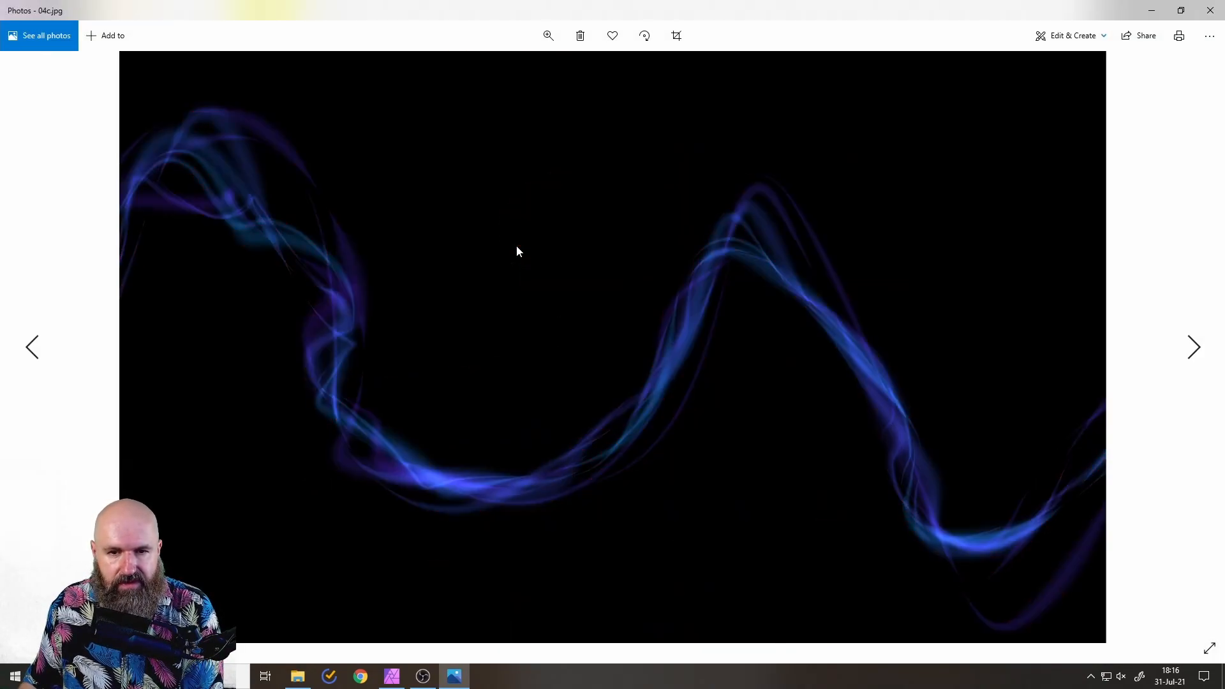
pyautogui.press('Right')
pyautogui.press('Right')
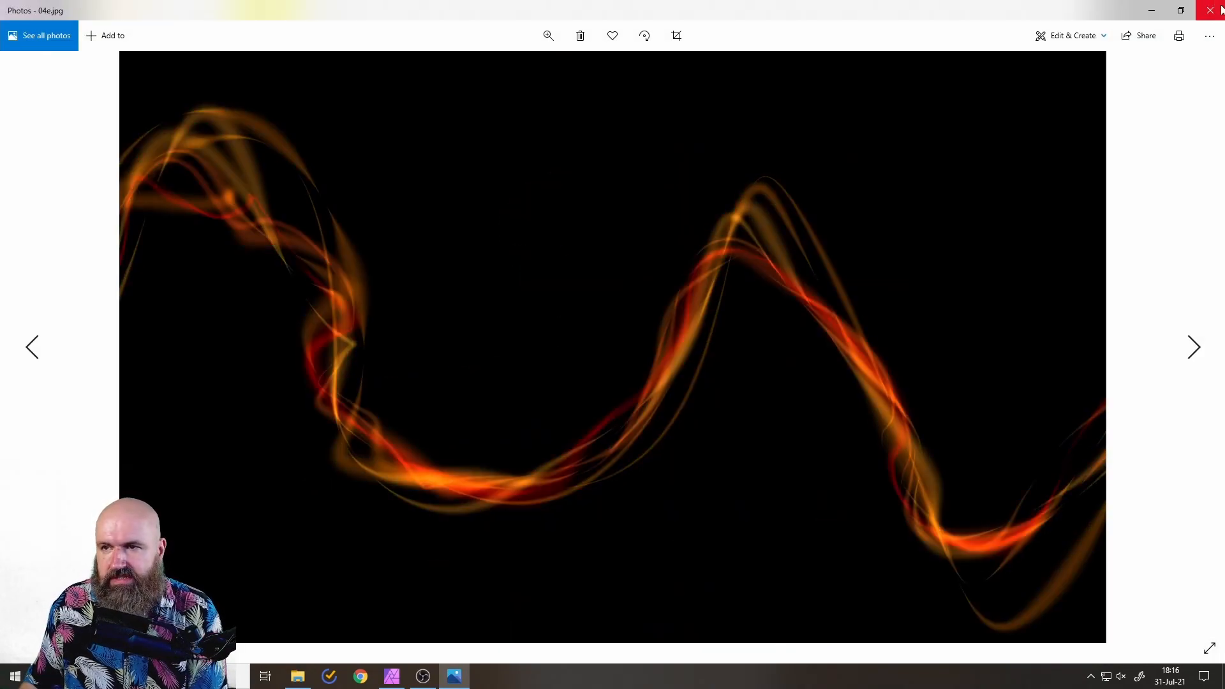
pyautogui.click(1220, 9)
# Step: Open the Line Fine Set folder in PRO Pack and browse its images from 01a.jpg through 02b.jpg
pyautogui.click(482, 106)
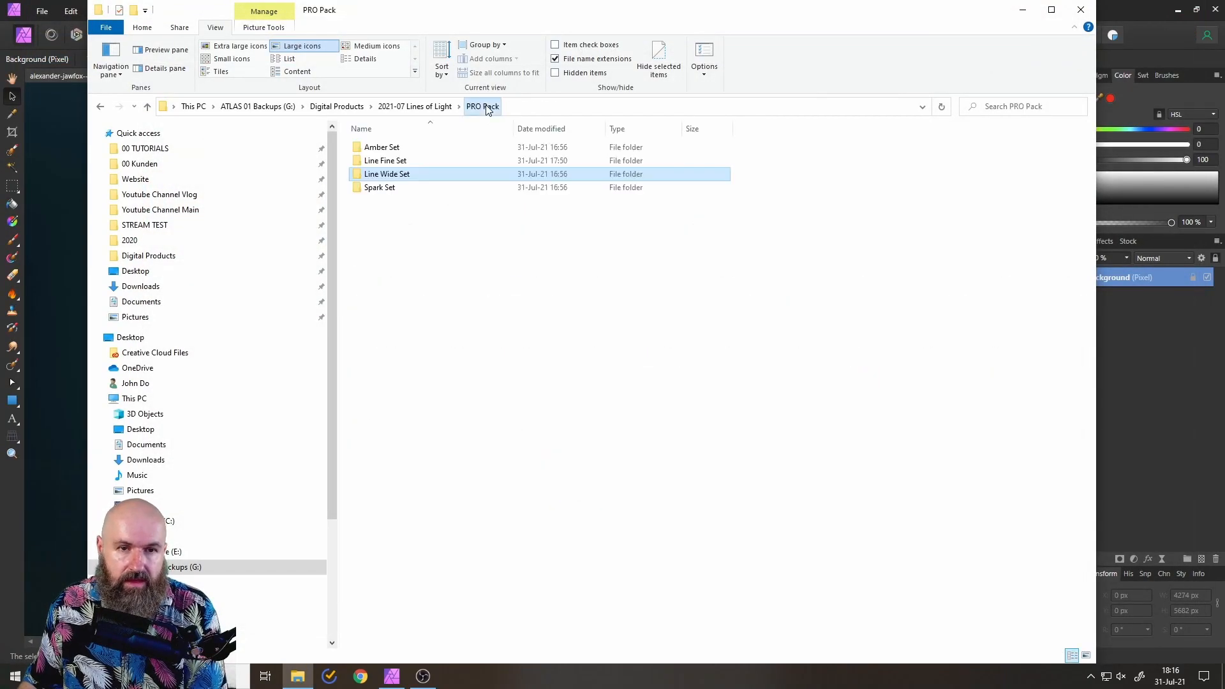
pyautogui.doubleClick(381, 162)
pyautogui.doubleClick(378, 166)
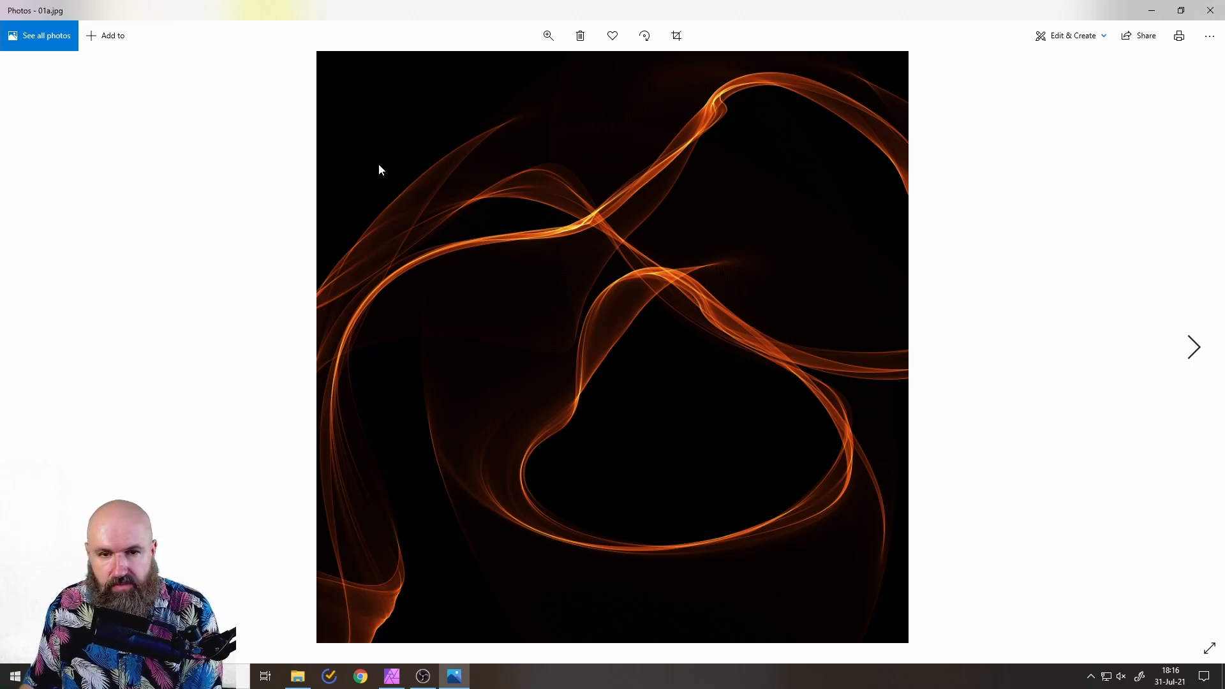
pyautogui.press('Right')
pyautogui.press('Right')
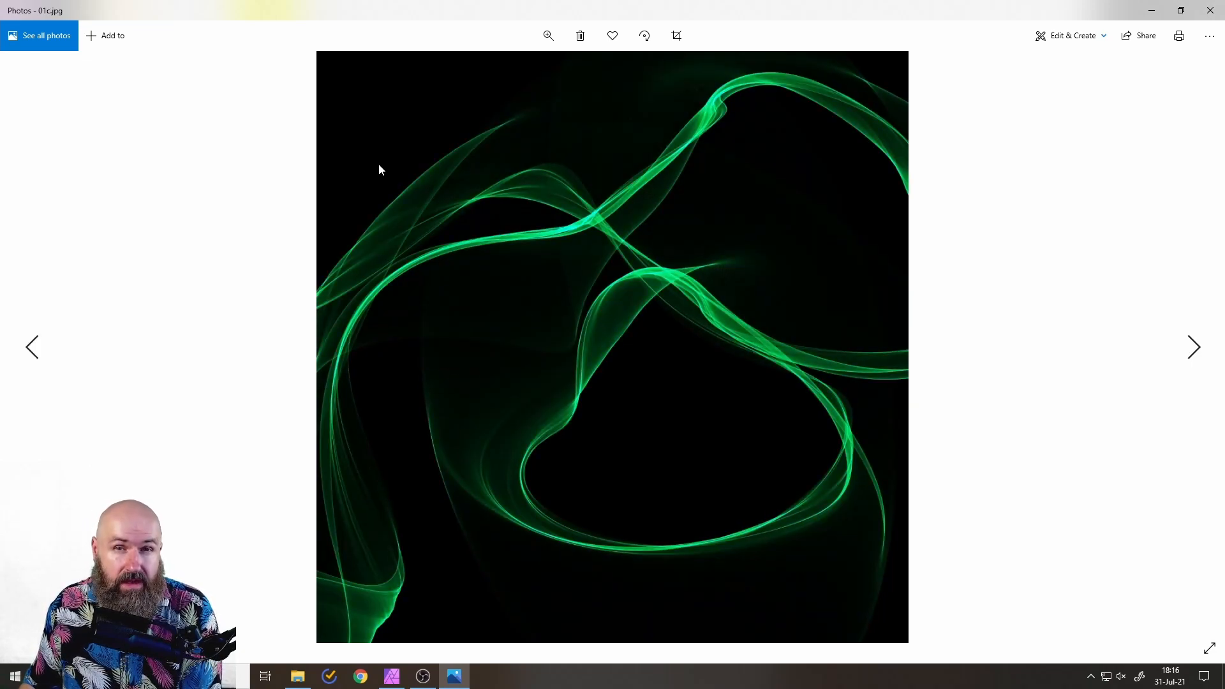
pyautogui.press('Right')
pyautogui.press('Right')
pyautogui.press('Right')
pyautogui.press('Right')
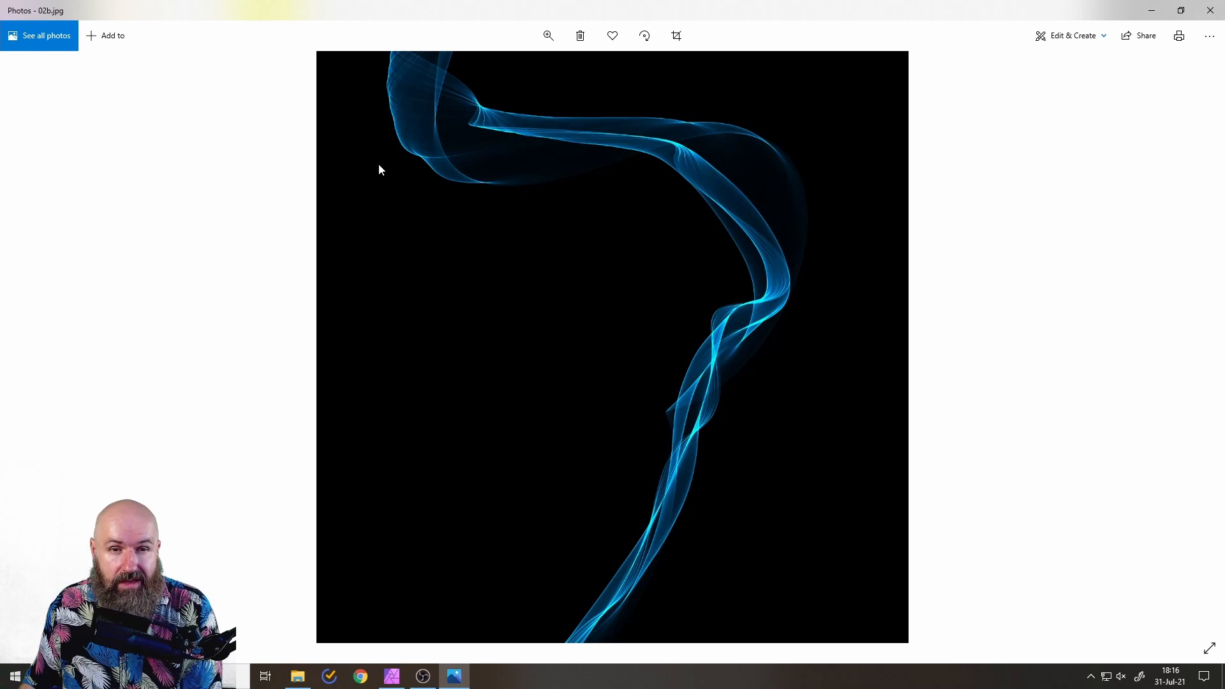
pyautogui.click(1210, 11)
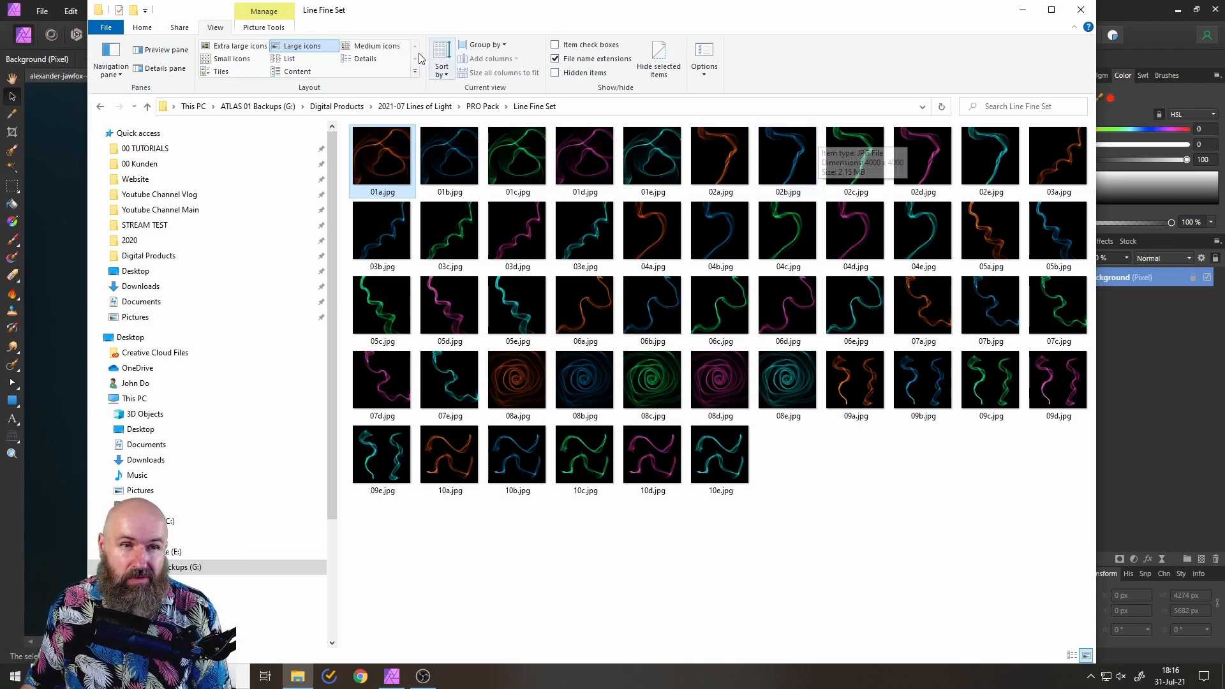
# Step: Place 01a.jpg from the Line Fine Set folder into the Affinity Photo portrait document, positioned at about X 643 px, Y 196 px
pyautogui.moveTo(185, 14); pyautogui.dragTo(666, 65)
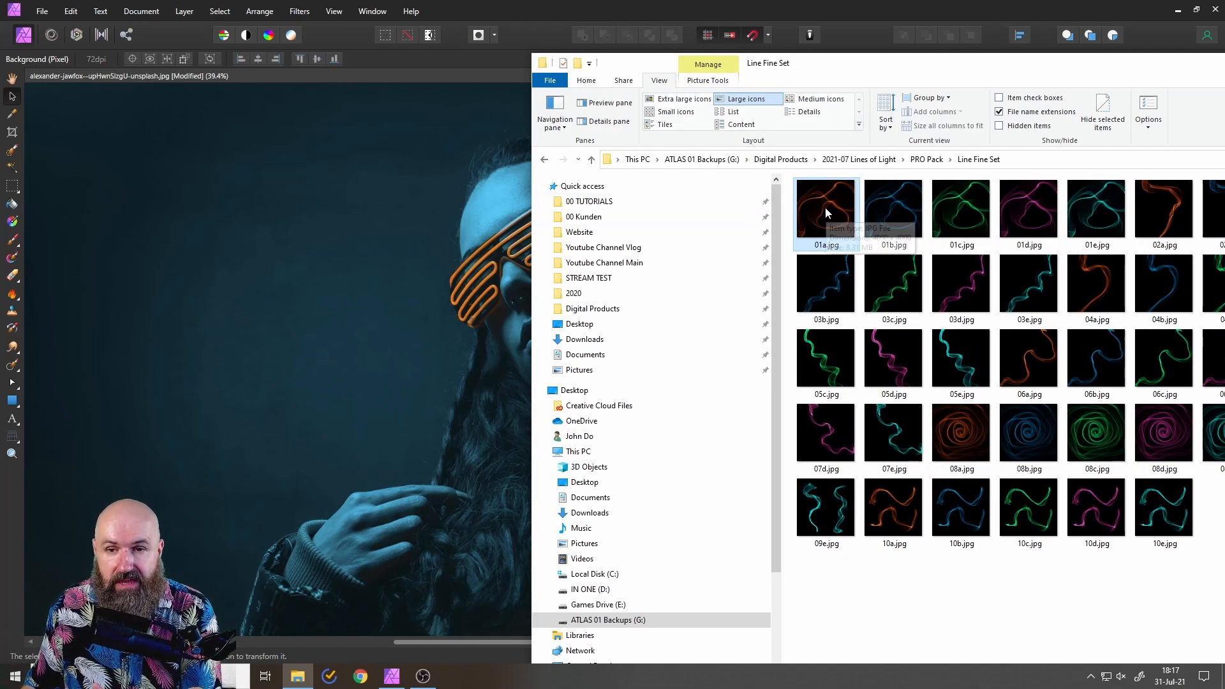
pyautogui.moveTo(358, 329); pyautogui.dragTo(358, 329)
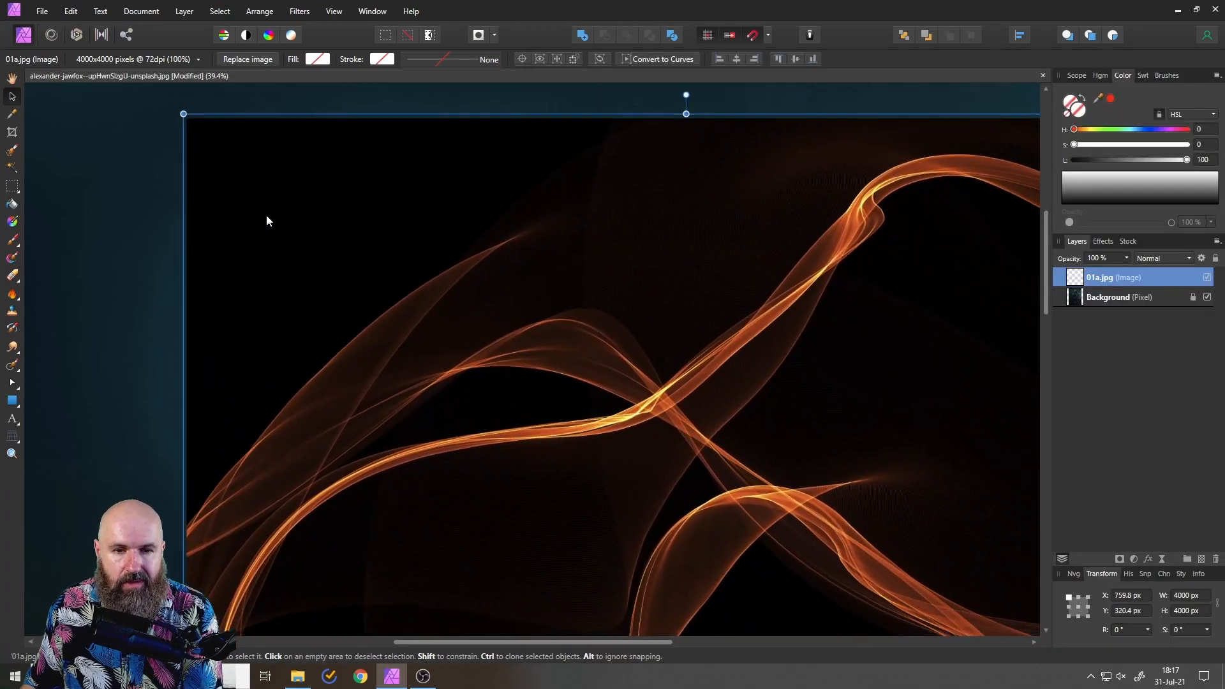
pyautogui.moveTo(266, 215); pyautogui.dragTo(237, 185)
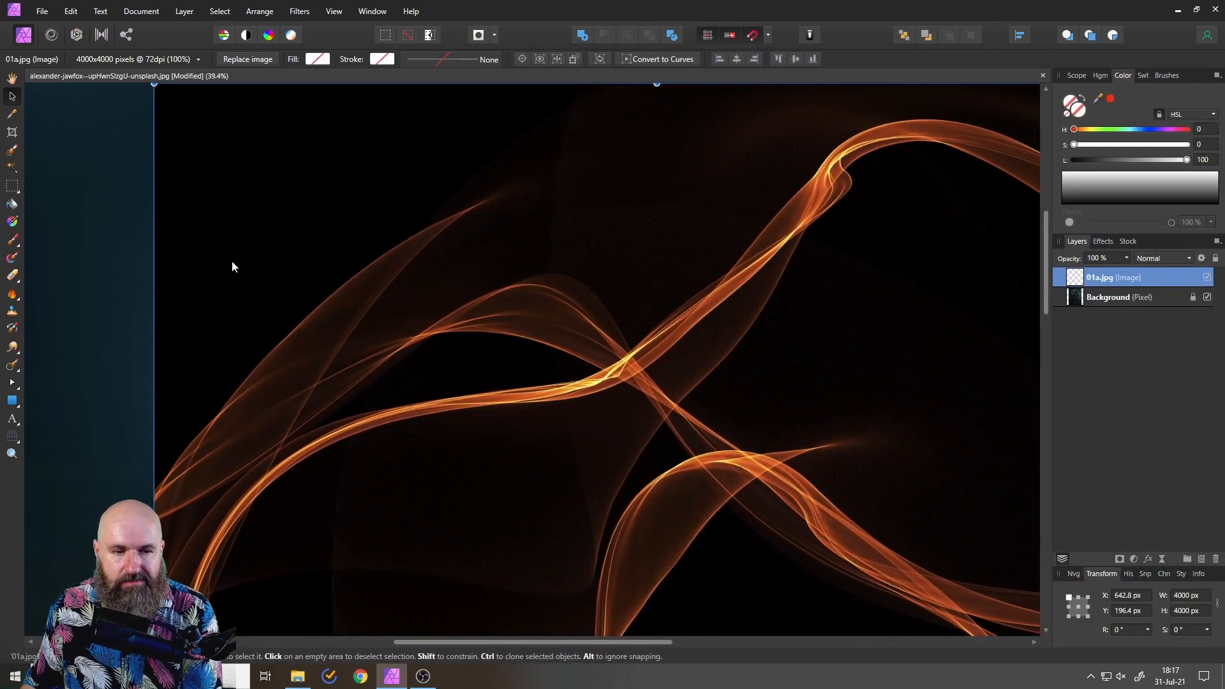
# Step: Switch to File Explorer and check the pixel dimensions of 01a.jpg in its file properties
pyautogui.click(297, 676)
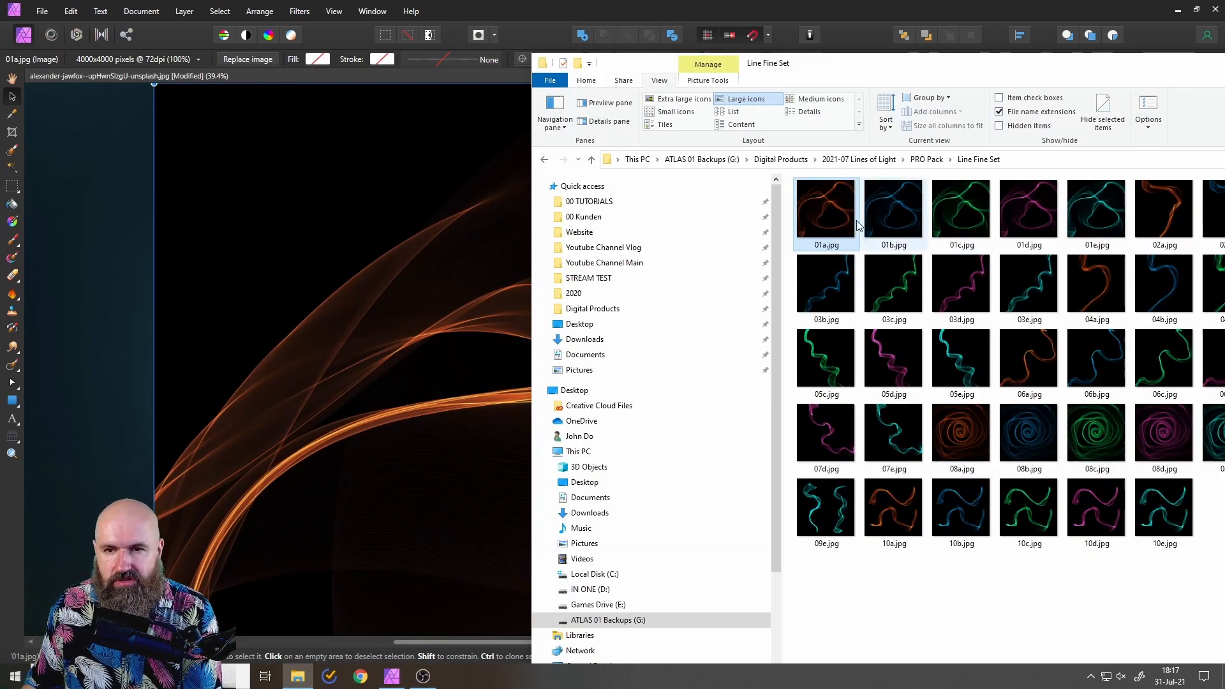
pyautogui.rightClick(831, 221)
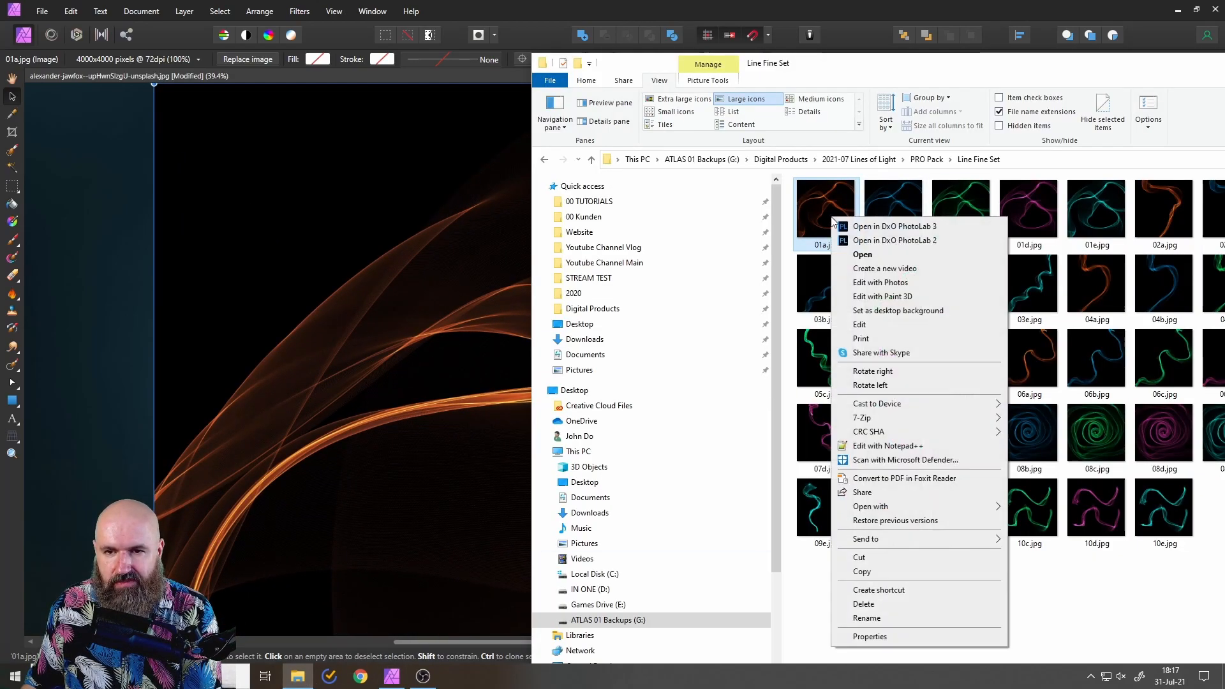
pyautogui.click(870, 638)
pyautogui.click(917, 247)
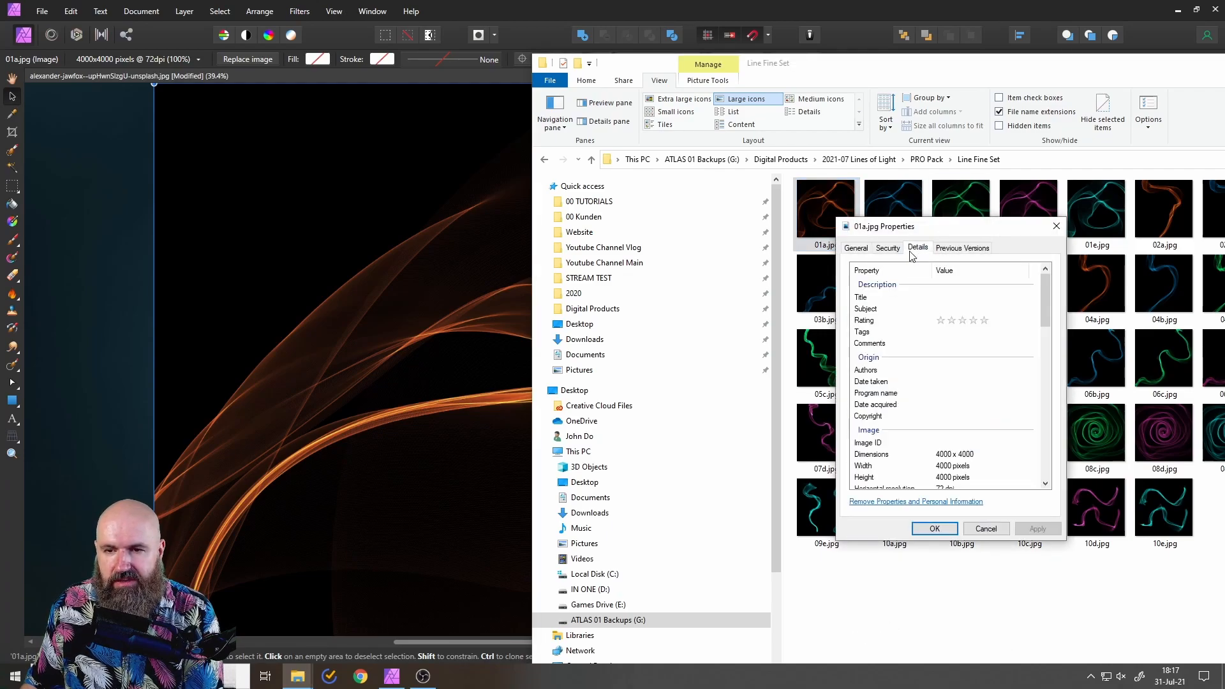
pyautogui.click(985, 529)
# Step: Open the Spark Set folder and check the pixel dimensions of 04a.jpg in its file properties
pyautogui.click(926, 159)
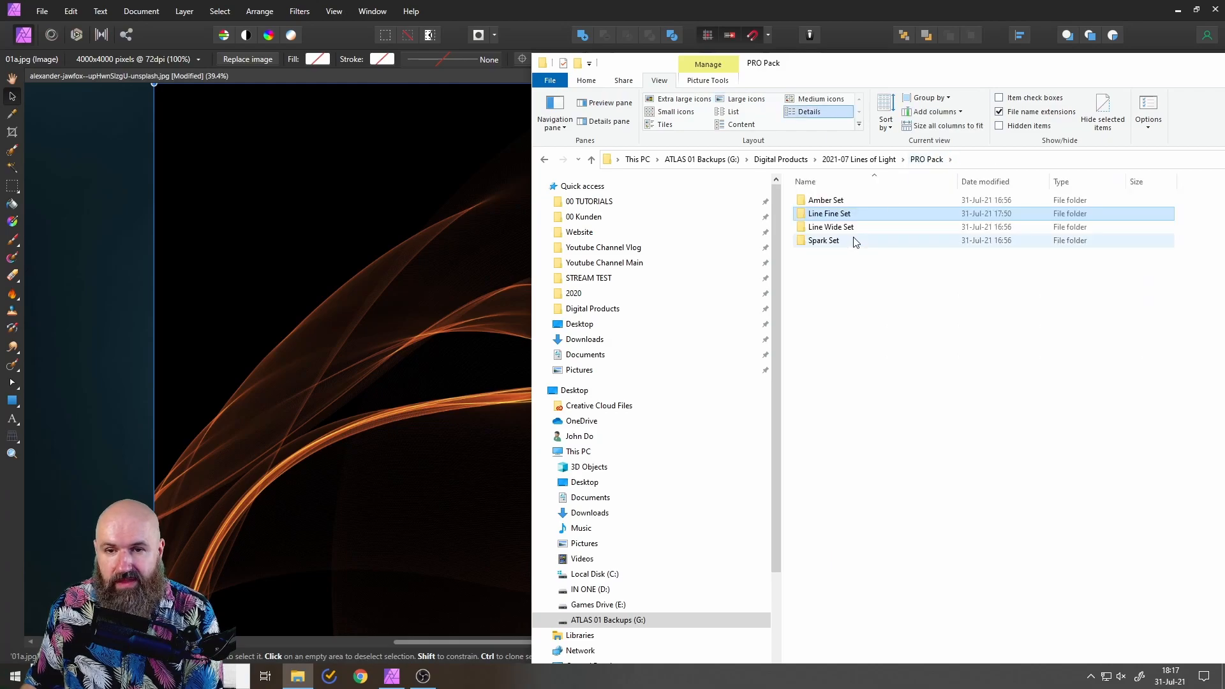
pyautogui.doubleClick(823, 242)
pyautogui.rightClick(879, 297)
pyautogui.click(934, 656)
pyautogui.click(966, 328)
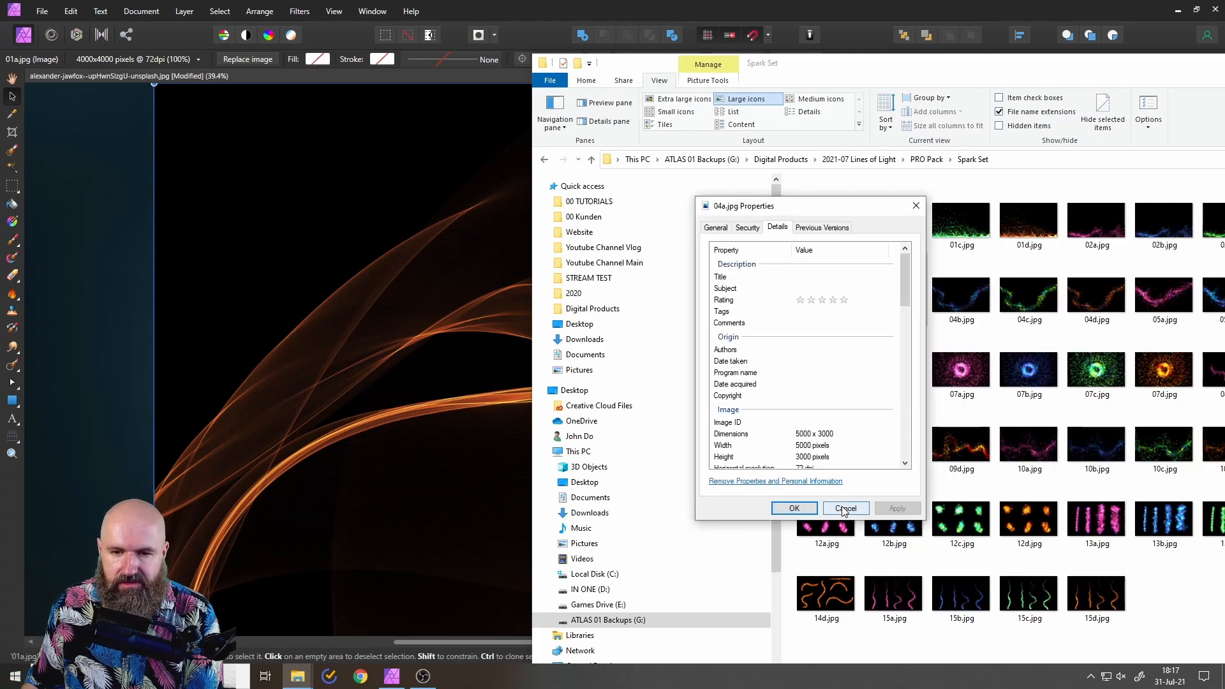
pyautogui.click(844, 512)
# Step: Return to Affinity Photo and set the blend mode of the 01a.jpg layer to Lighten
pyautogui.click(105, 262)
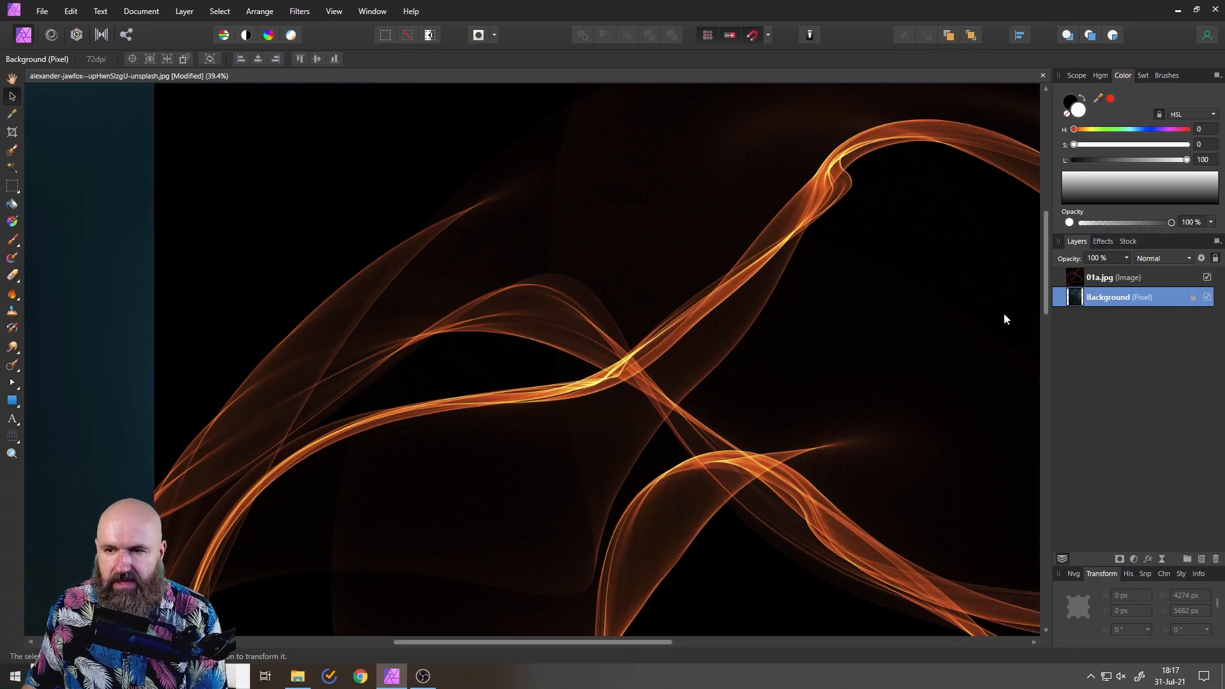
pyautogui.click(1074, 276)
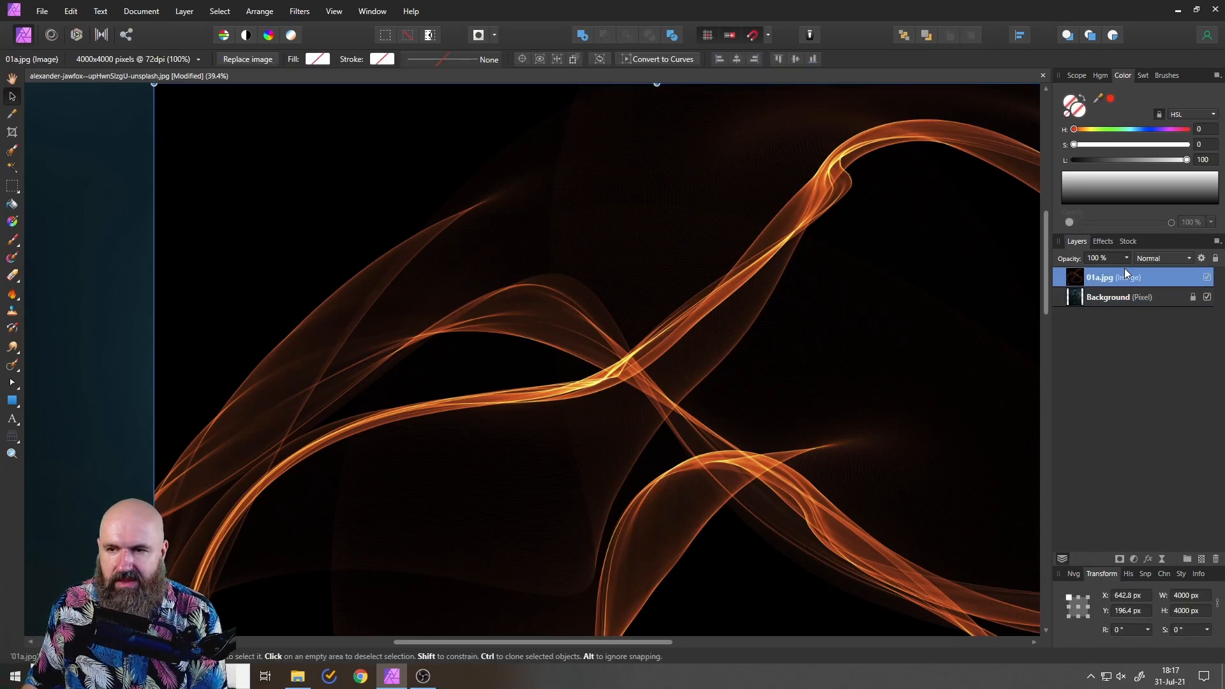
pyautogui.click(1153, 259)
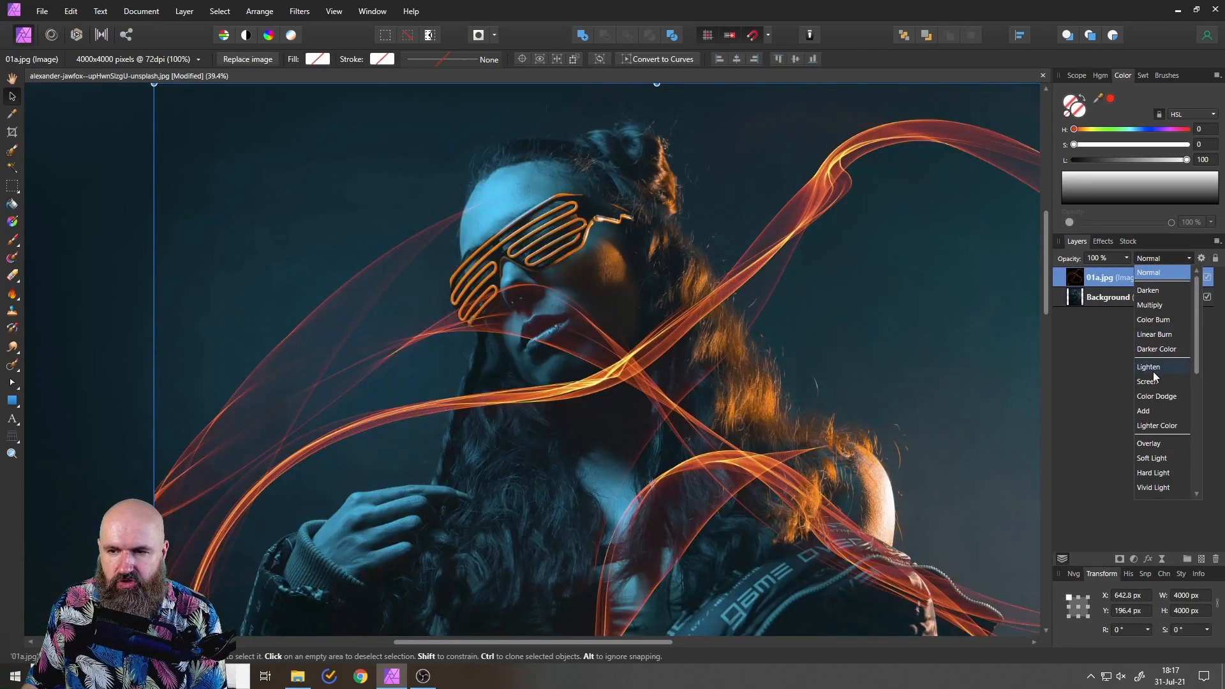
pyautogui.click(1148, 368)
# Step: Reposition the 01a.jpg light lines over the woman and enlarge them proportionally from the lower-left corner to about 5421 px square
pyautogui.moveTo(761, 390)
pyautogui.mouseDown()
pyautogui.moveTo(634, 411)
pyautogui.moveTo(616, 382)
pyautogui.moveTo(728, 394)
pyautogui.moveTo(676, 333)
pyautogui.moveTo(765, 355)
pyautogui.mouseUp()
pyautogui.moveTo(678, 439)
pyautogui.mouseDown()
pyautogui.moveTo(534, 217)
pyautogui.moveTo(462, 248)
pyautogui.moveTo(634, 480)
pyautogui.moveTo(630, 525)
pyautogui.moveTo(641, 472)
pyautogui.mouseUp()
pyautogui.scroll(-5, 641, 472)
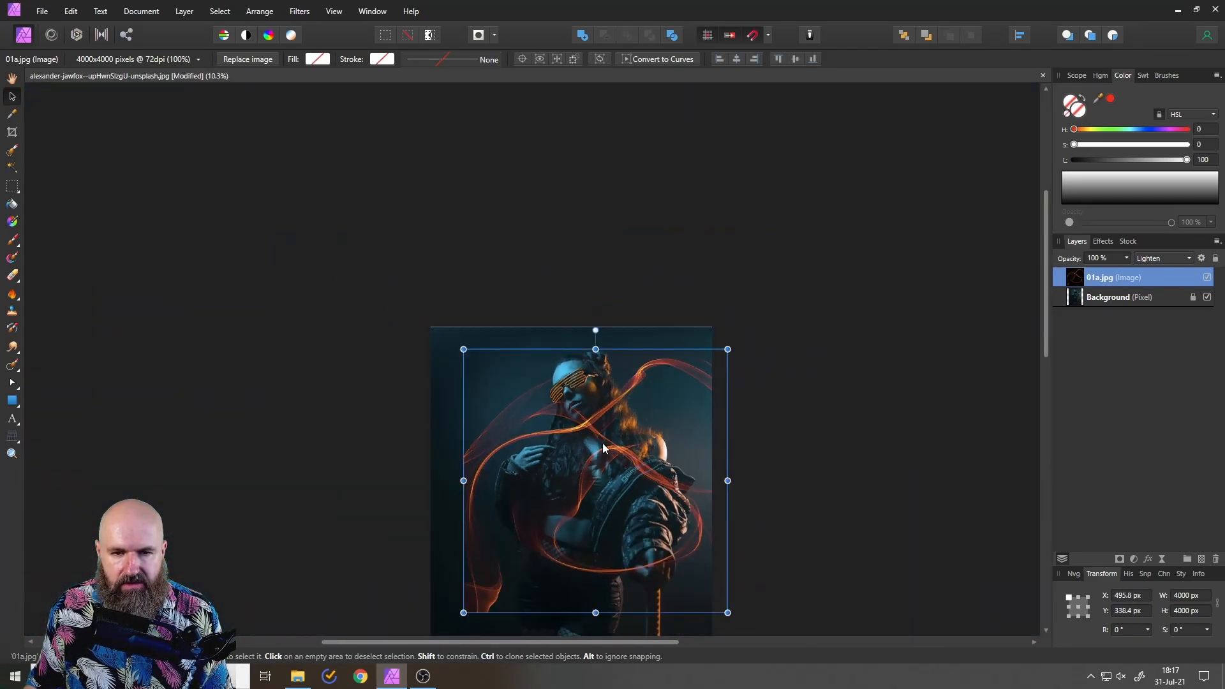
pyautogui.scroll(3, 603, 449)
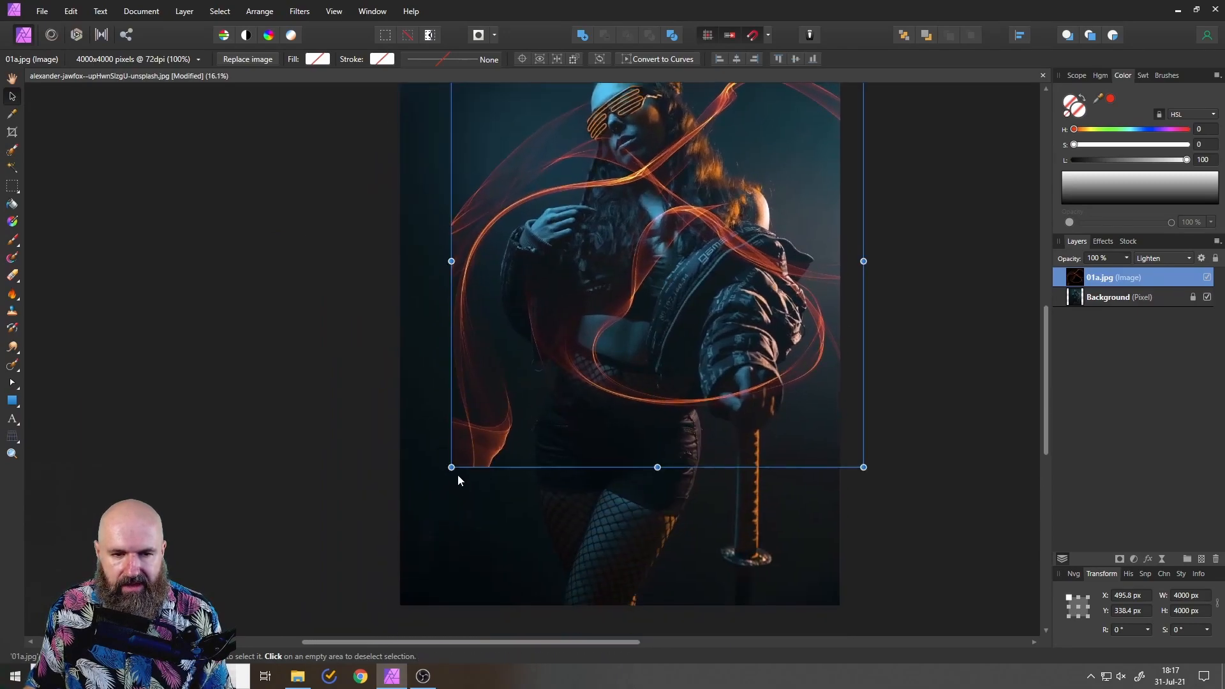
pyautogui.moveTo(453, 470); pyautogui.dragTo(305, 612)
pyautogui.scroll(3, 750, 319)
pyautogui.moveTo(719, 407); pyautogui.dragTo(633, 346)
pyautogui.scroll(-1, 626, 341)
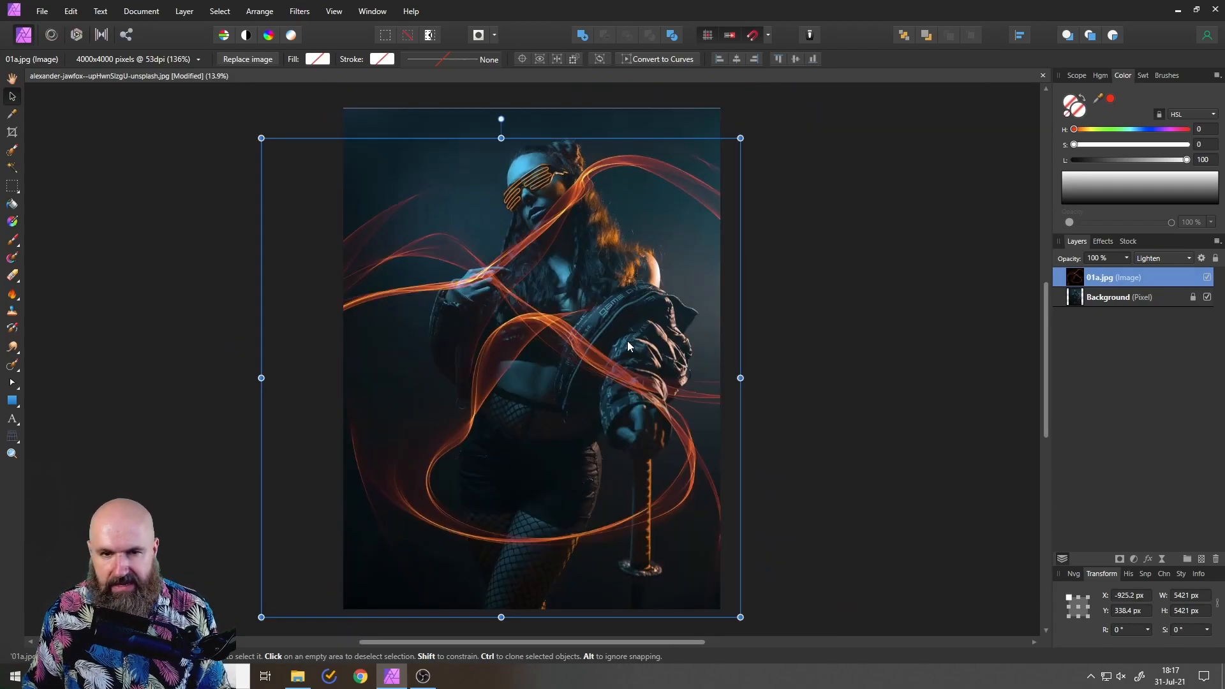
# Step: Delete the 01a.jpg layer and place amber 05.jpg from the PRO Pack's Amber Set folder over the portrait
pyautogui.click(1216, 560)
pyautogui.click(789, 359)
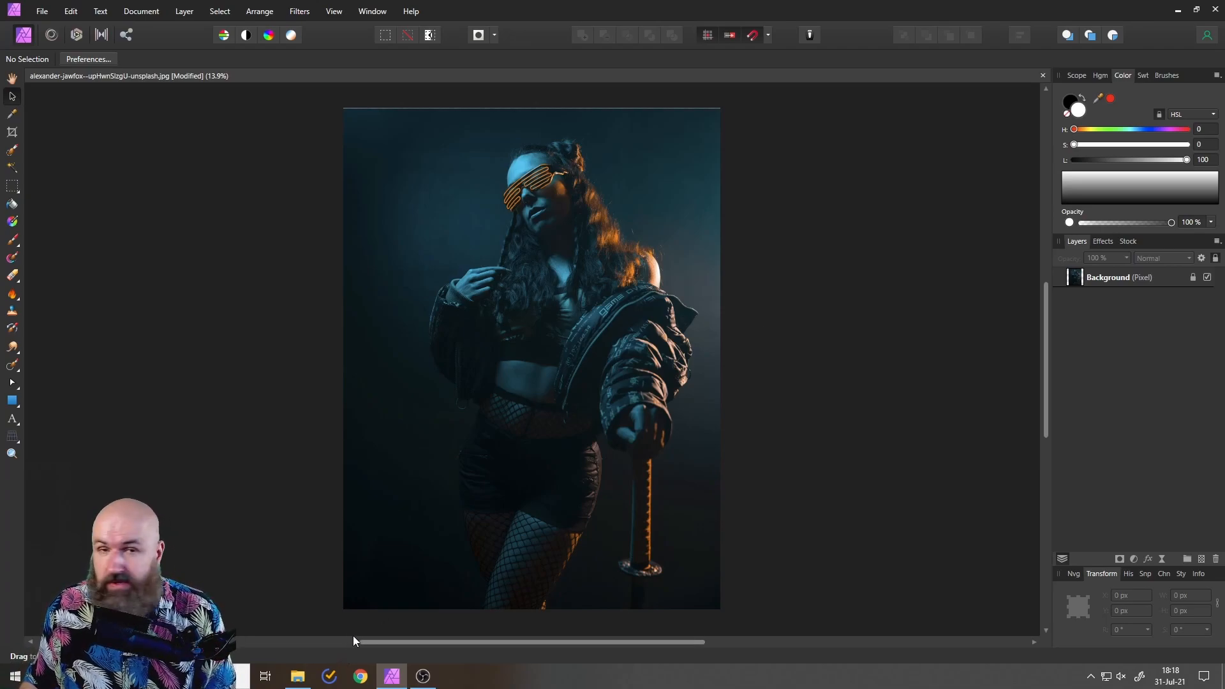
pyautogui.click(297, 676)
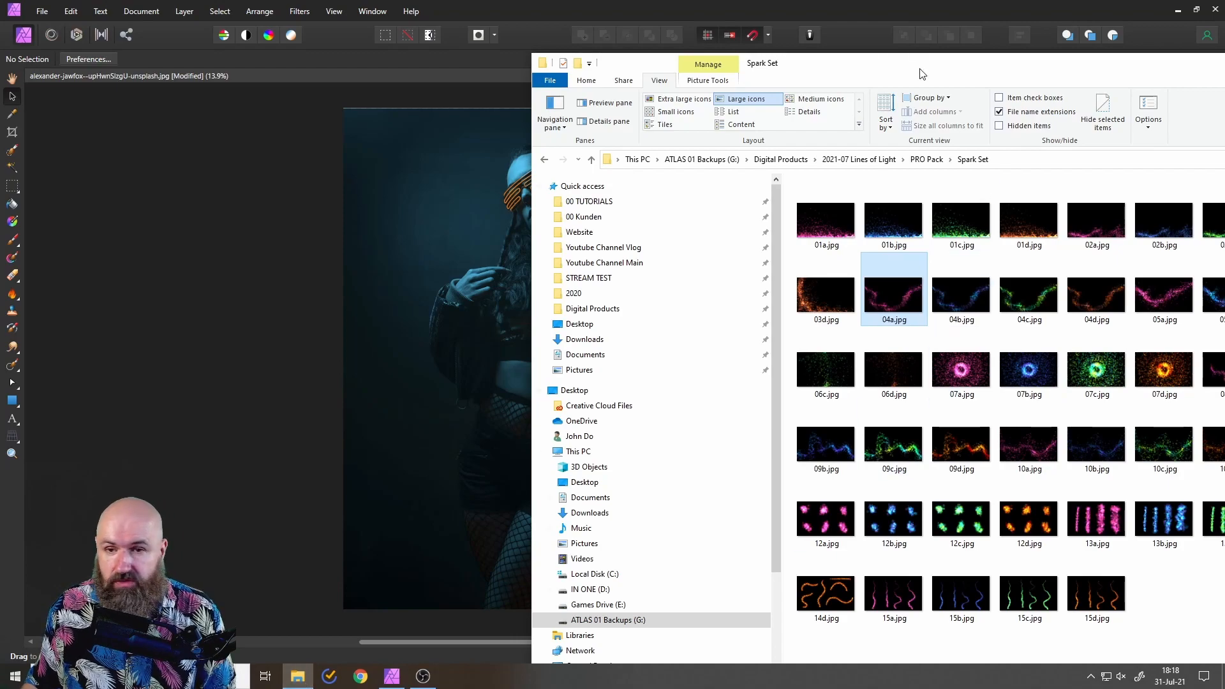
pyautogui.moveTo(814, 71); pyautogui.dragTo(610, 66)
pyautogui.click(723, 153)
pyautogui.click(631, 196)
pyautogui.doubleClick(631, 197)
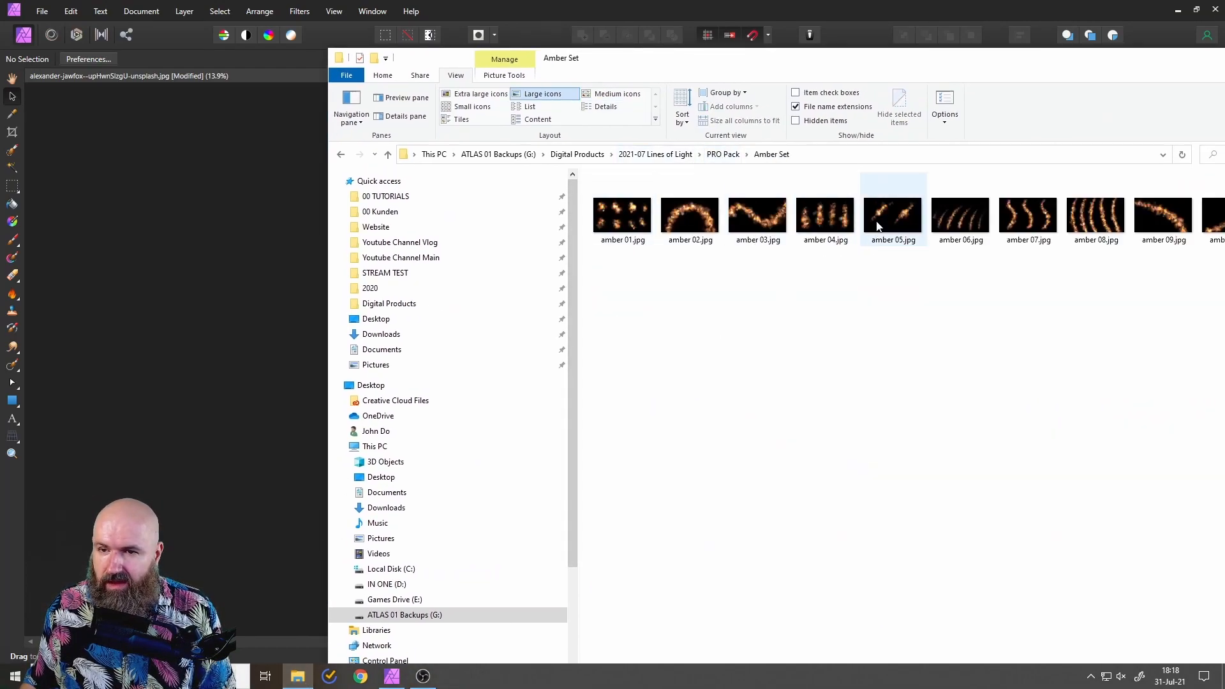
pyautogui.moveTo(858, 65); pyautogui.dragTo(532, 303)
pyautogui.moveTo(581, 454); pyautogui.dragTo(580, 193)
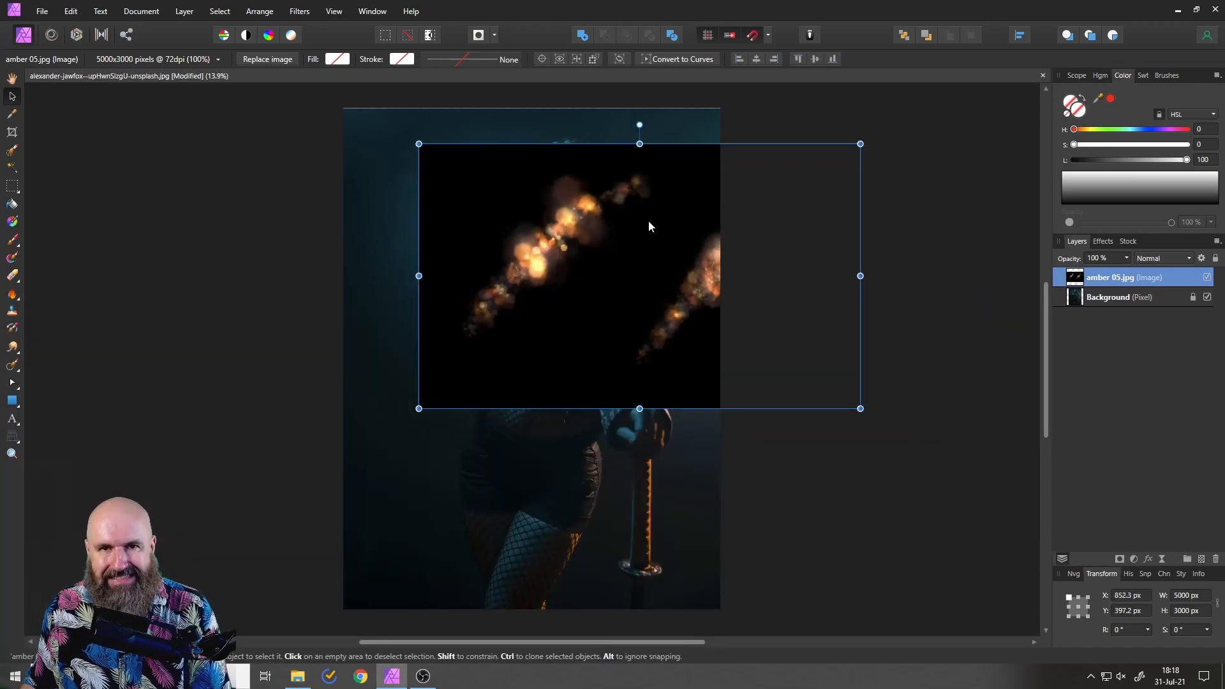
pyautogui.click(42, 11)
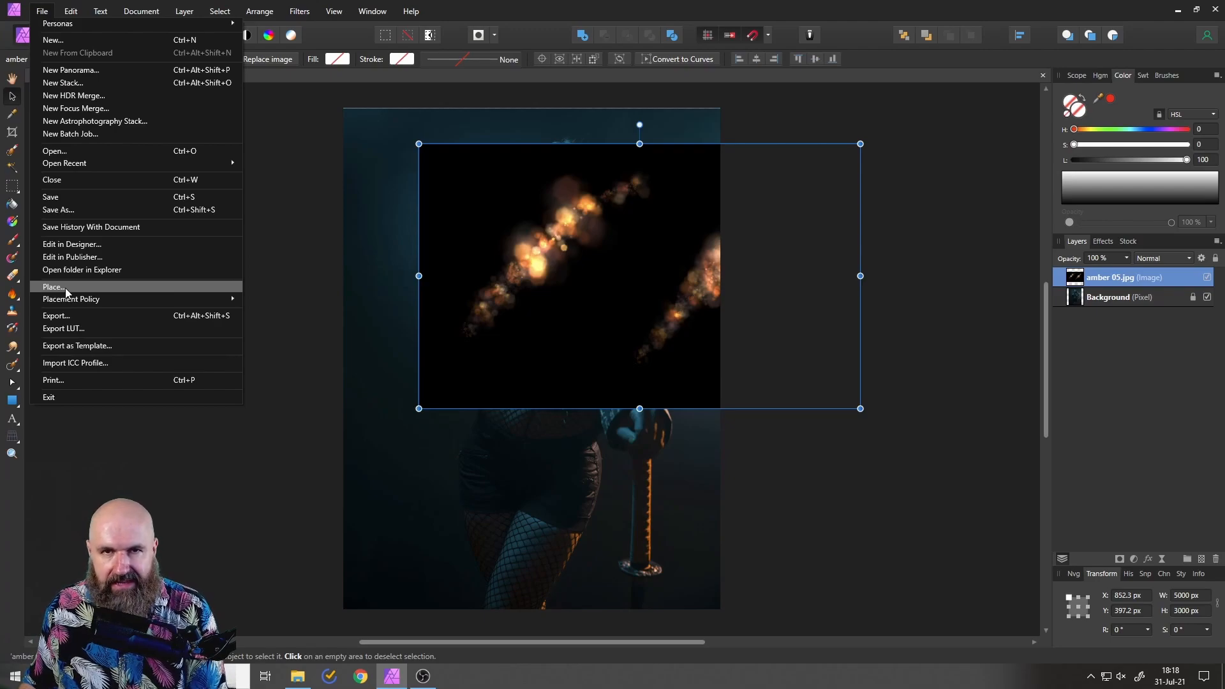
pyautogui.click(604, 264)
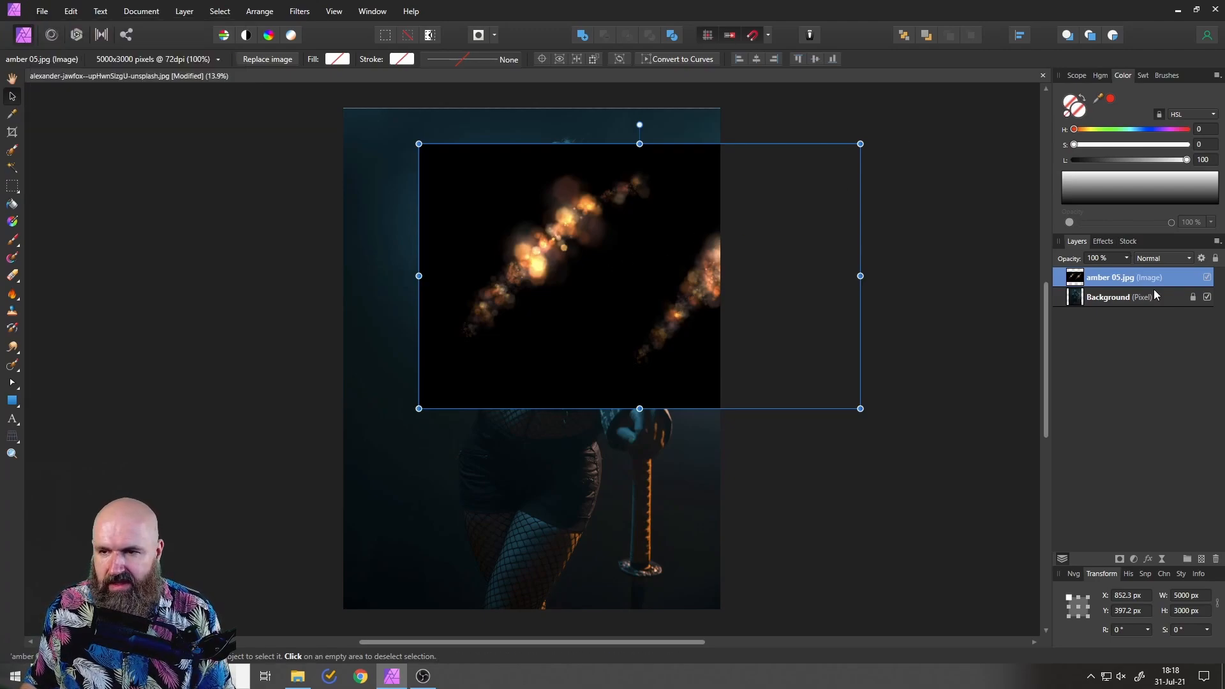
# Step: Set the blend mode of the amber 05.jpg layer to Lighten and move its glow down over the woman's outstretched arm
pyautogui.click(1157, 259)
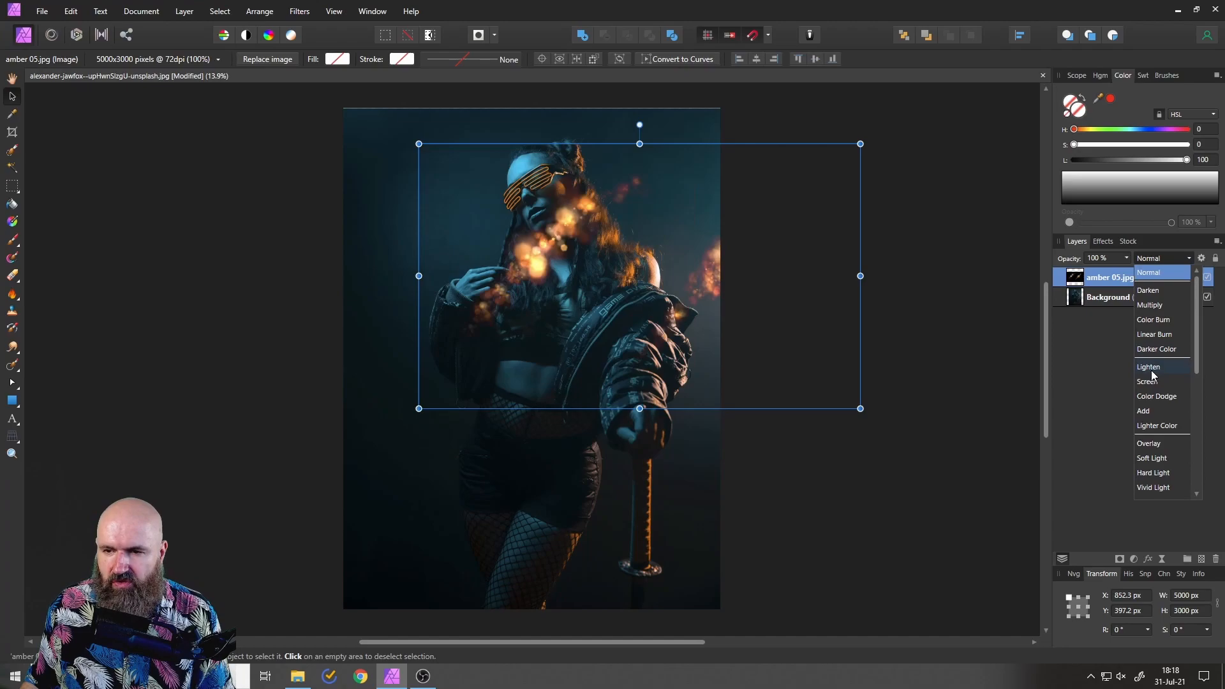
pyautogui.click(1152, 375)
pyautogui.moveTo(572, 231); pyautogui.dragTo(669, 408)
pyautogui.scroll(3, 597, 227)
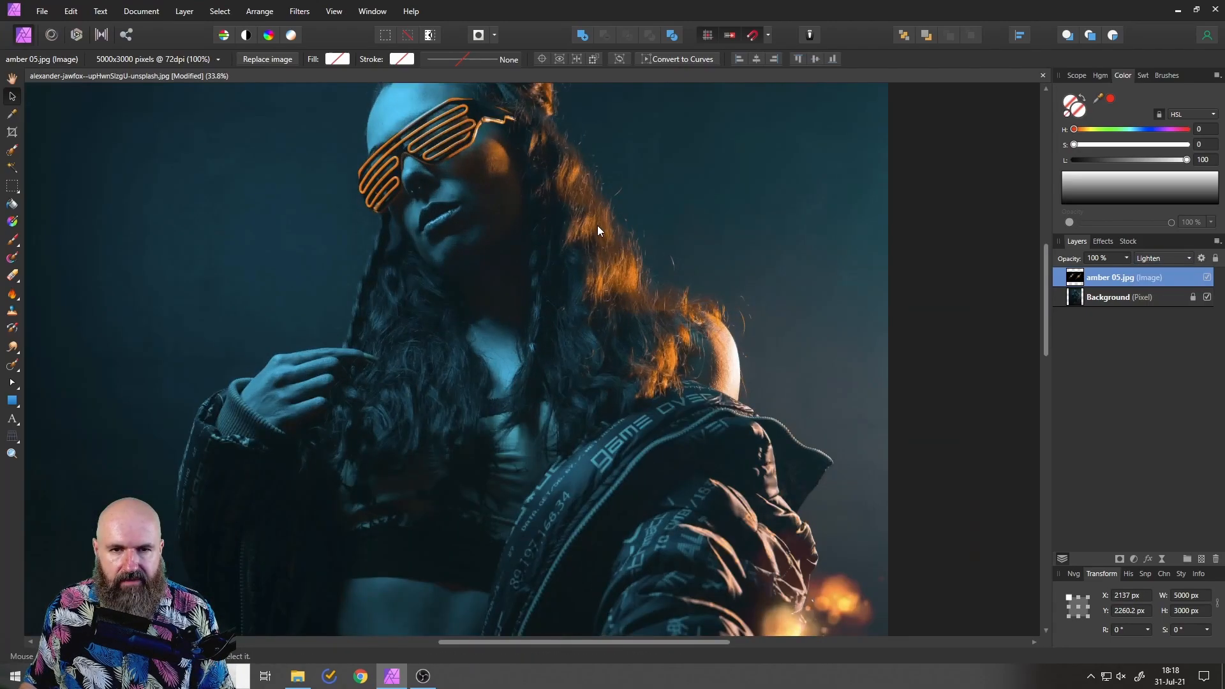
pyautogui.scroll(-3, 601, 255)
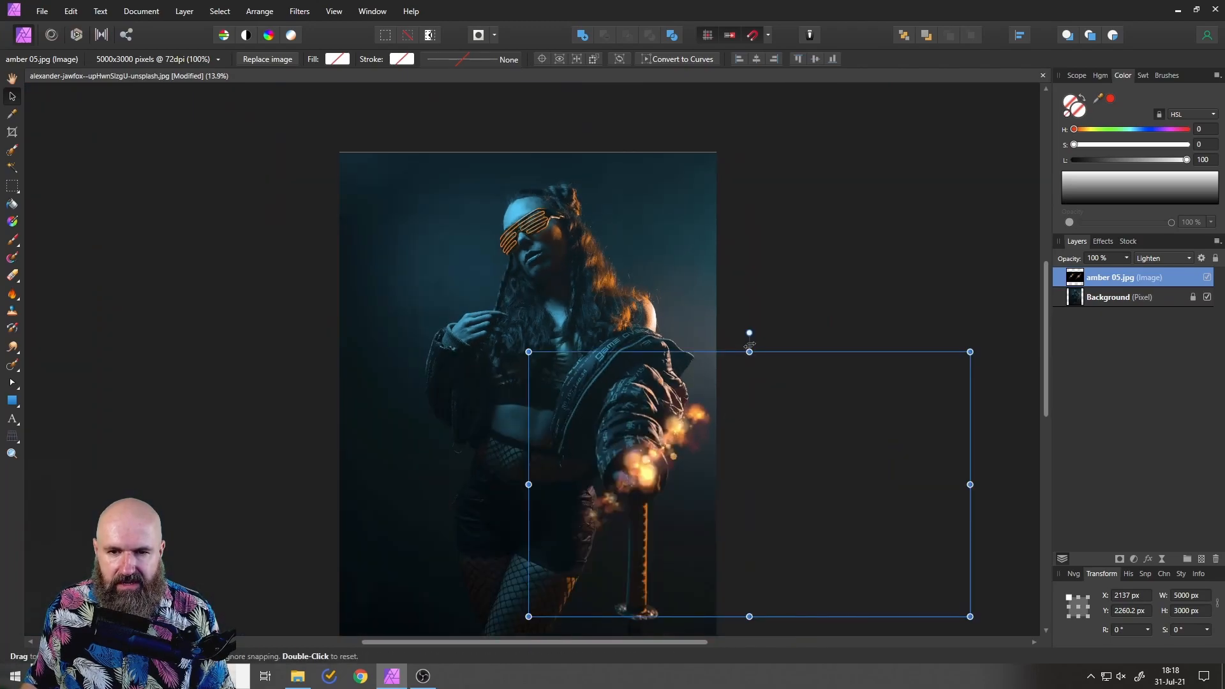
# Step: Rotate amber 05.jpg to about 83°, enlarge it to about 7314 × 4389 px, and position its glow beside the woman's head near the photo's right edge
pyautogui.moveTo(750, 332); pyautogui.dragTo(606, 439)
pyautogui.moveTo(700, 238); pyautogui.dragTo(739, 195)
pyautogui.moveTo(839, 490); pyautogui.dragTo(831, 307)
pyautogui.moveTo(882, 493); pyautogui.dragTo(820, 372)
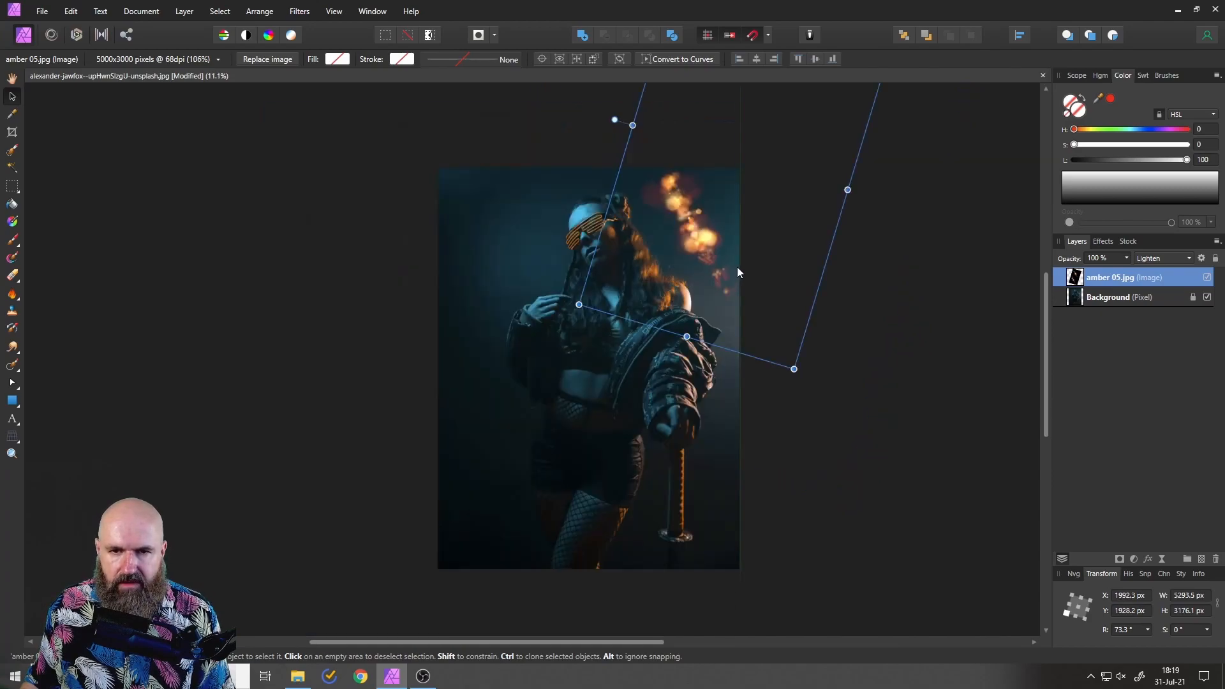
pyautogui.moveTo(737, 267); pyautogui.dragTo(738, 273)
pyautogui.moveTo(792, 379); pyautogui.dragTo(831, 344)
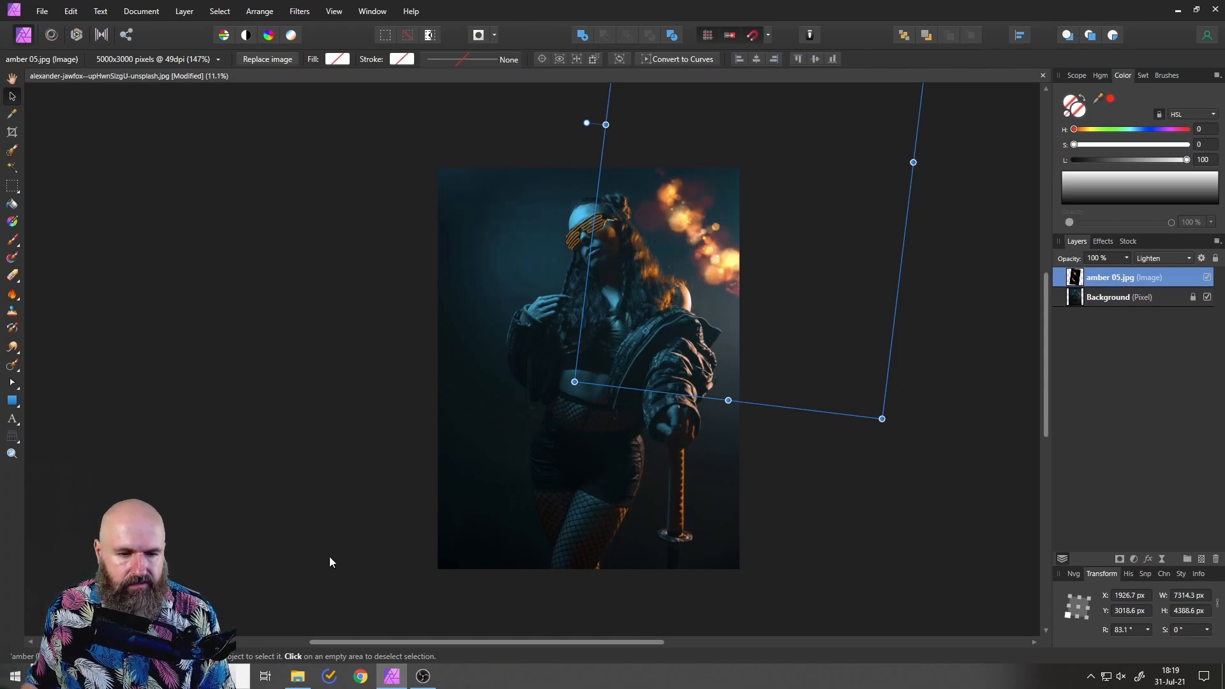
# Step: Place 01c.jpg from the PRO Pack's Line Wide Set folder over the portrait
pyautogui.click(298, 676)
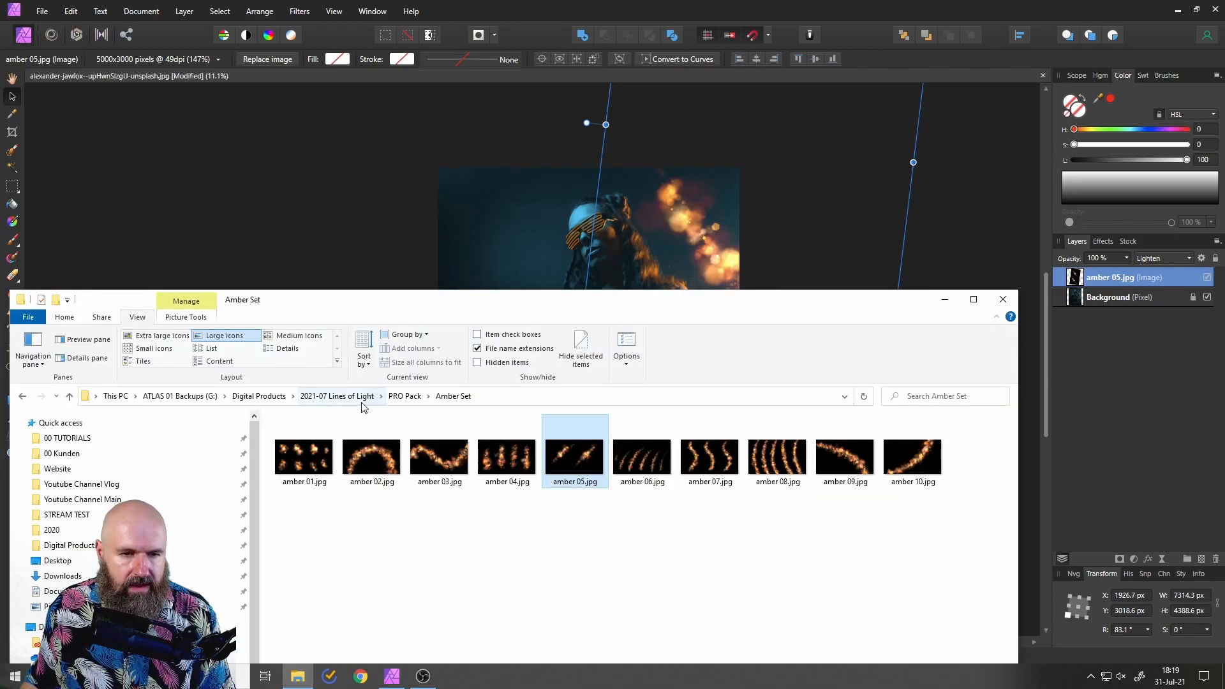
pyautogui.click(414, 396)
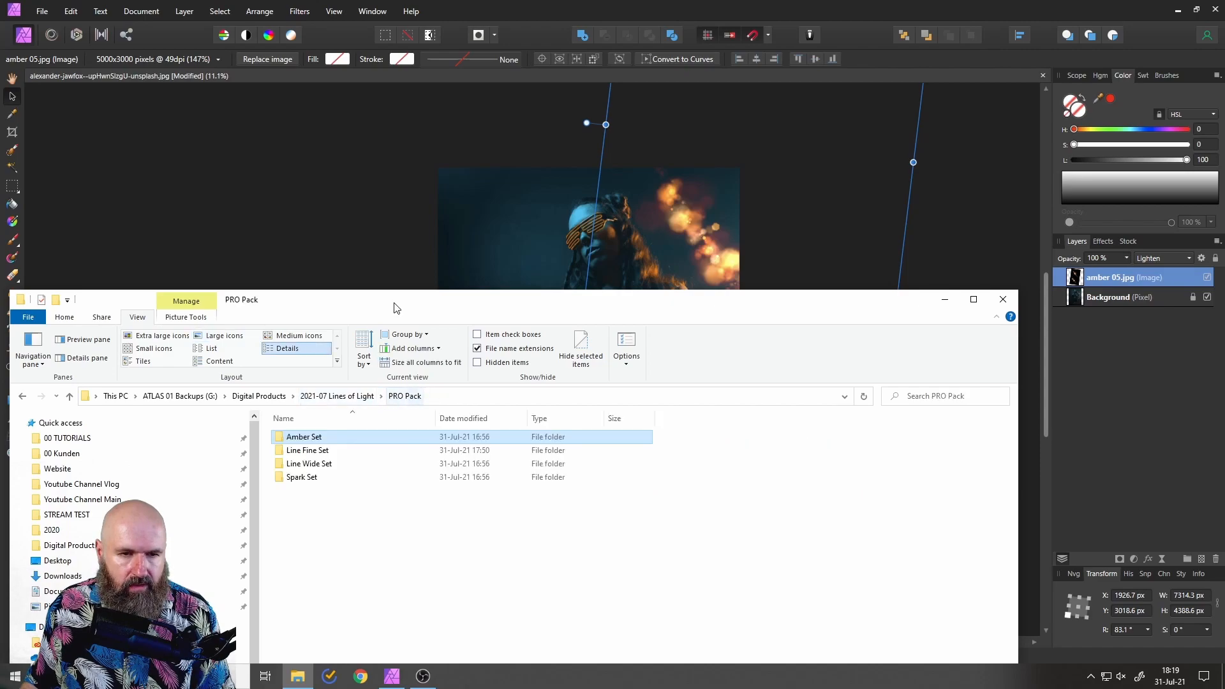
pyautogui.moveTo(396, 305); pyautogui.dragTo(436, 180)
pyautogui.click(347, 339)
pyautogui.doubleClick(347, 339)
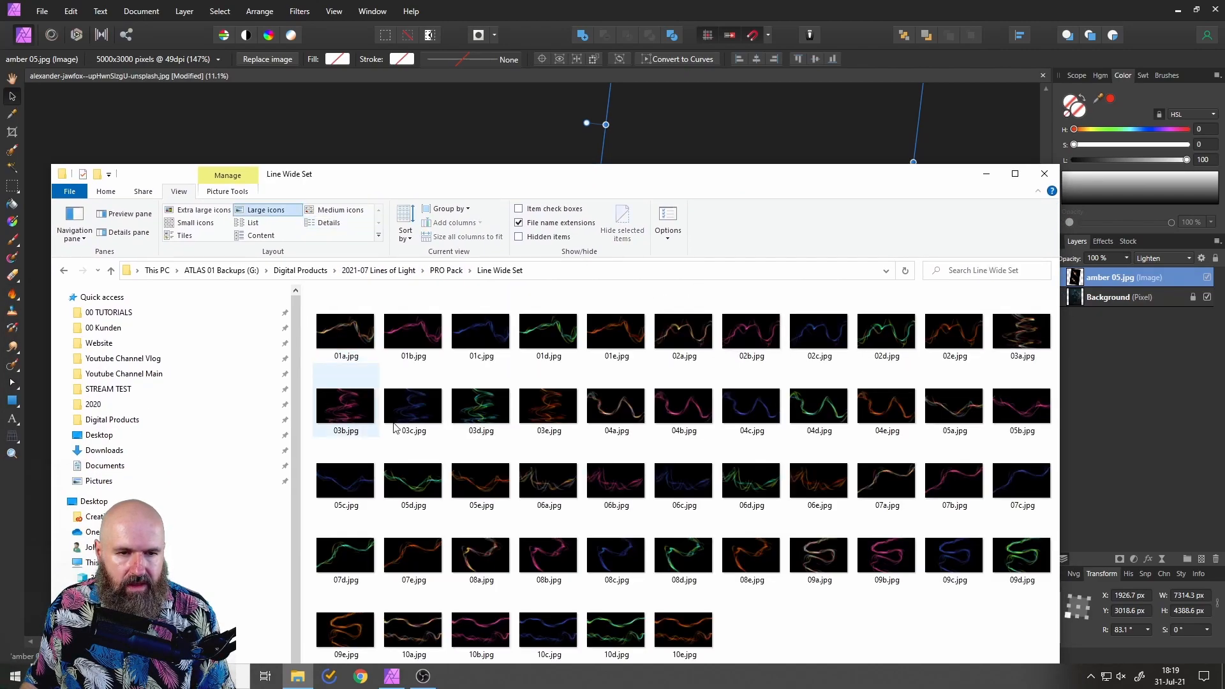
pyautogui.click(473, 330)
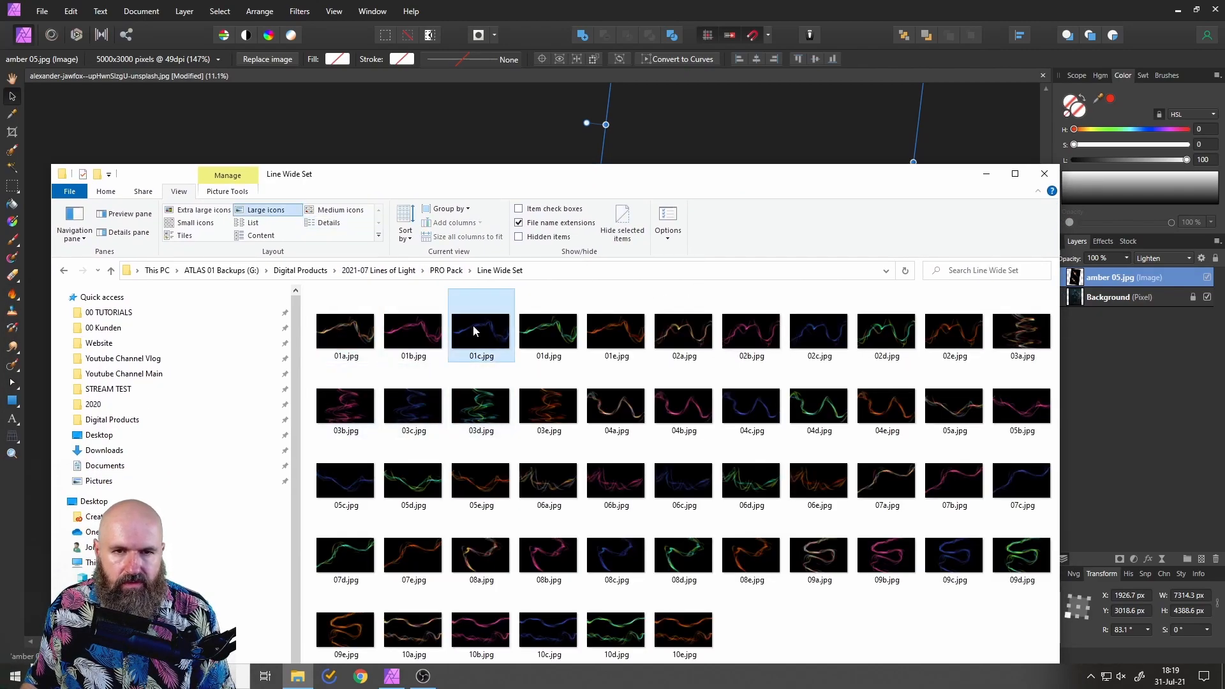
pyautogui.moveTo(497, 181); pyautogui.dragTo(573, 333)
pyautogui.moveTo(558, 277); pyautogui.dragTo(544, 298)
# Step: Rotate the 01c.jpg light lines to about 98° and set the layer's blend mode to Screen
pyautogui.scroll(2, 567, 356)
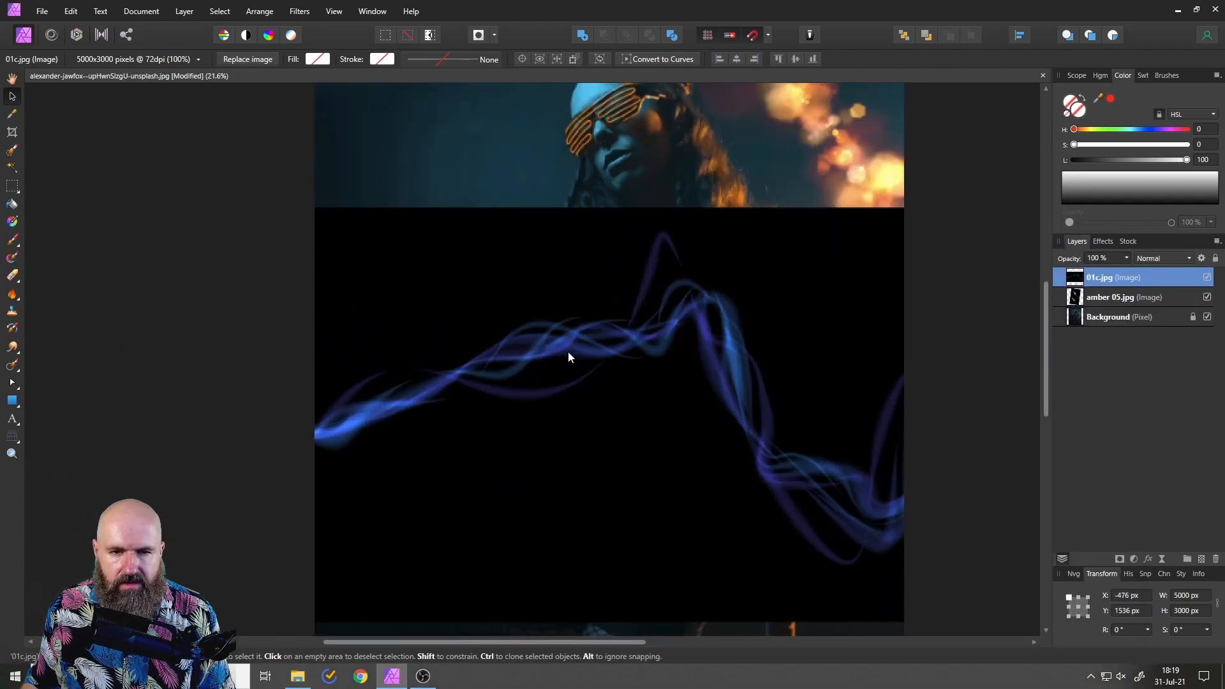
pyautogui.moveTo(594, 188); pyautogui.dragTo(153, 504)
pyautogui.click(1150, 258)
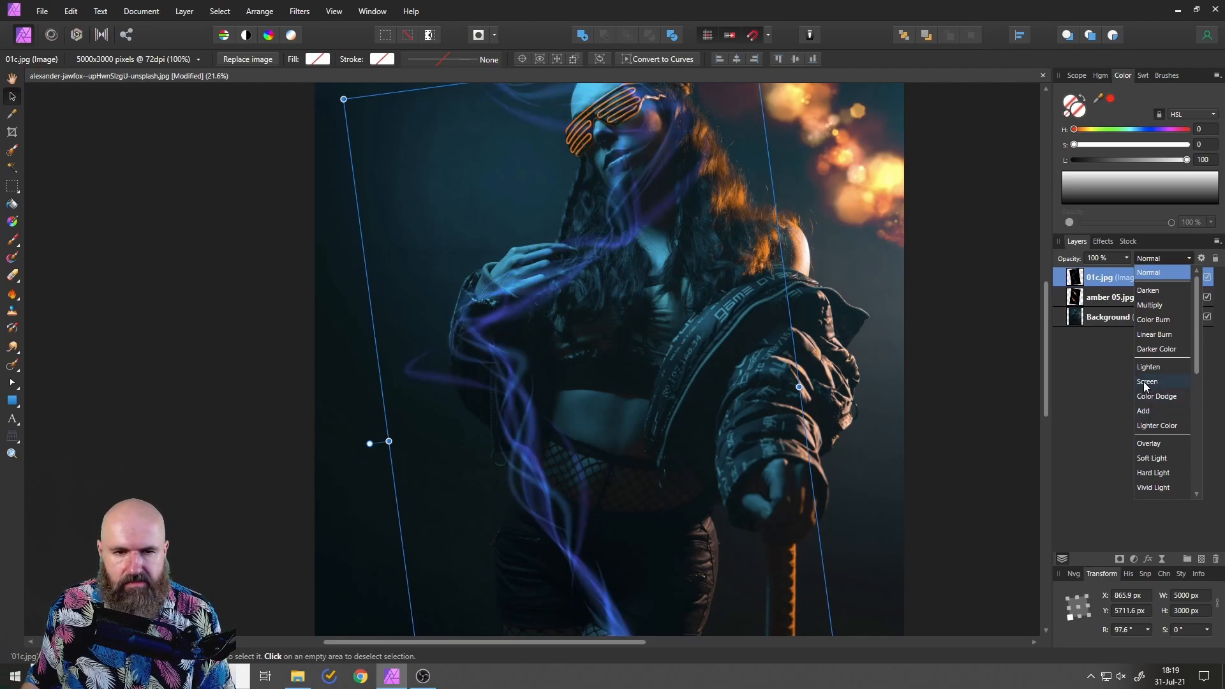
pyautogui.click(1146, 381)
# Step: Reposition 01c.jpg so its lines sweep behind the woman's head, rotated to about 69° and enlarged to about 8146 × 4888 px
pyautogui.scroll(-2, 518, 453)
pyautogui.scroll(-1, 518, 458)
pyautogui.moveTo(575, 342); pyautogui.dragTo(534, 316)
pyautogui.moveTo(598, 214); pyautogui.dragTo(884, 123)
pyautogui.moveTo(770, 193); pyautogui.dragTo(672, 281)
# Step: Add a mask to the 01c.jpg layer and paint it black over the woman's face, hair and body to hide the lines there
pyautogui.scroll(5, 553, 283)
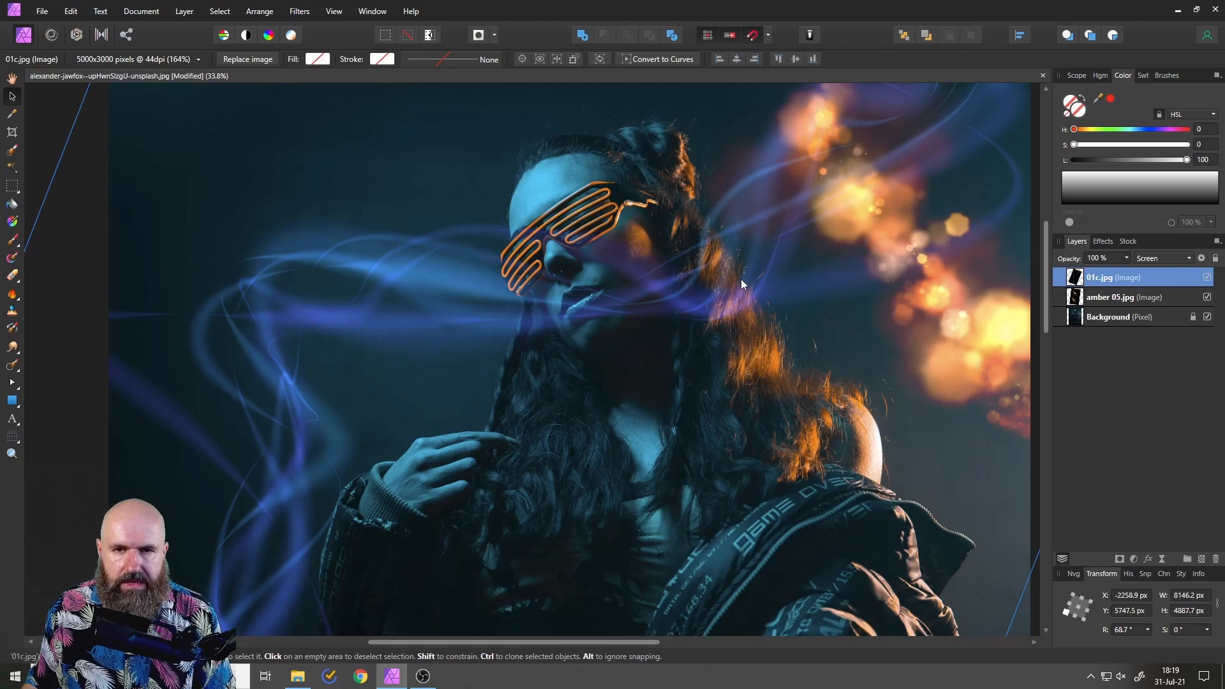
pyautogui.click(1120, 559)
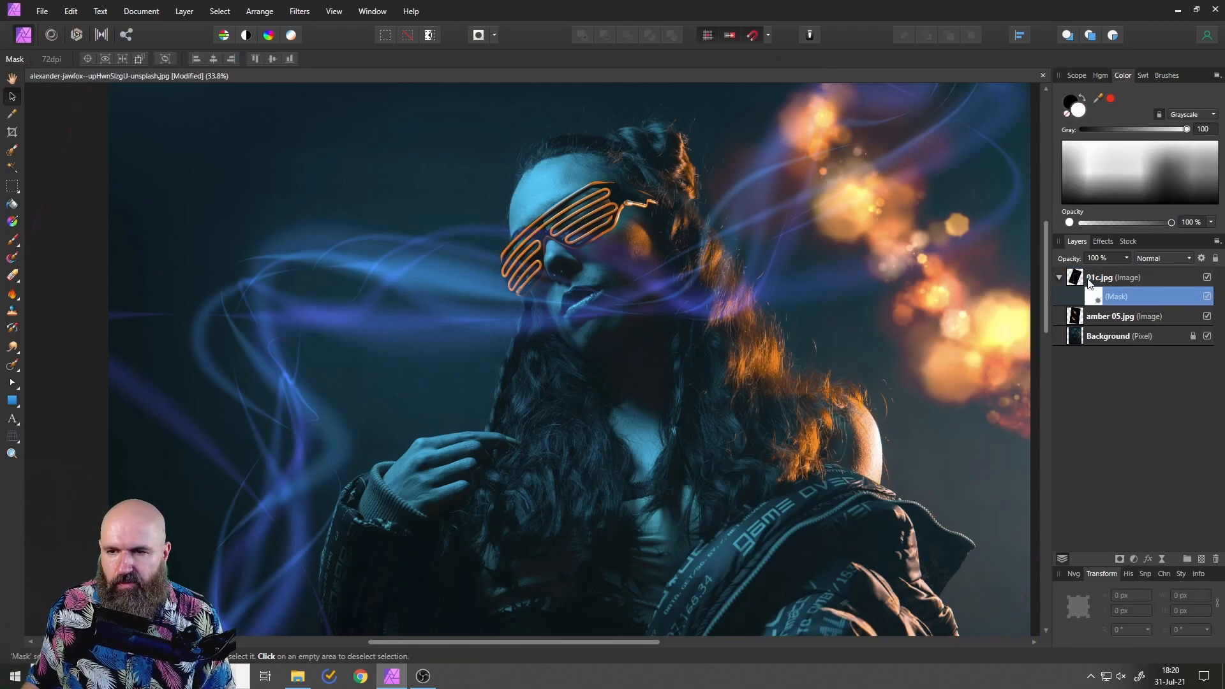
pyautogui.moveTo(656, 288); pyautogui.dragTo(606, 355)
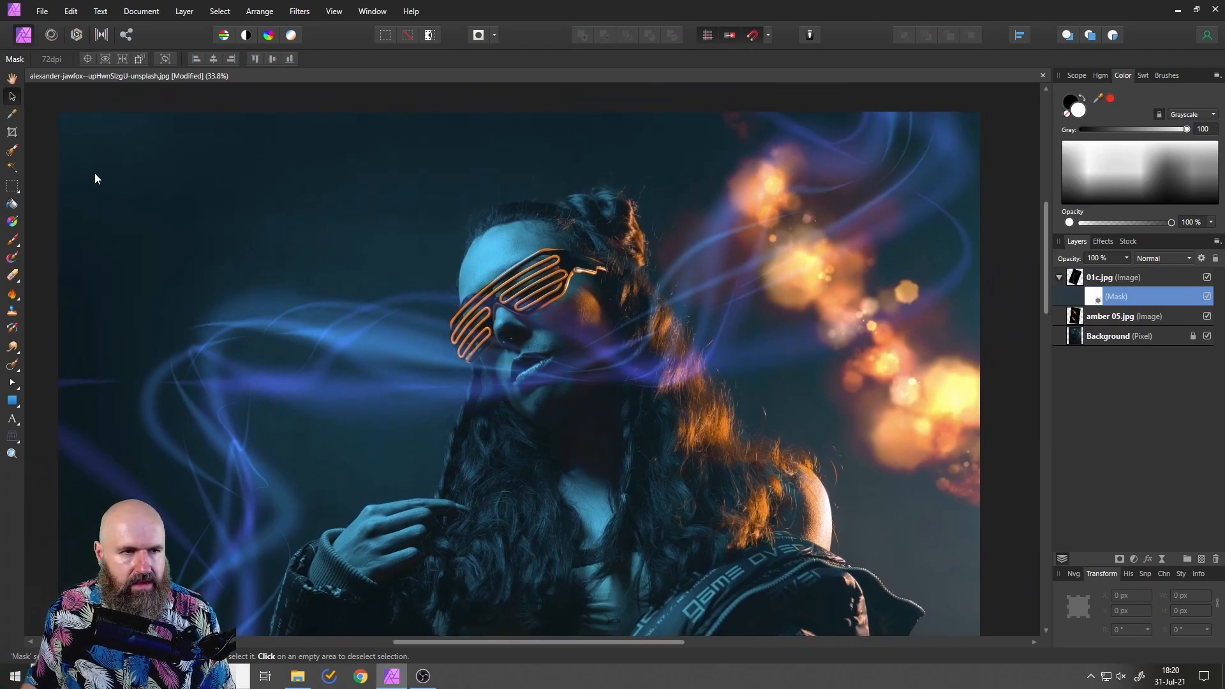
pyautogui.click(12, 240)
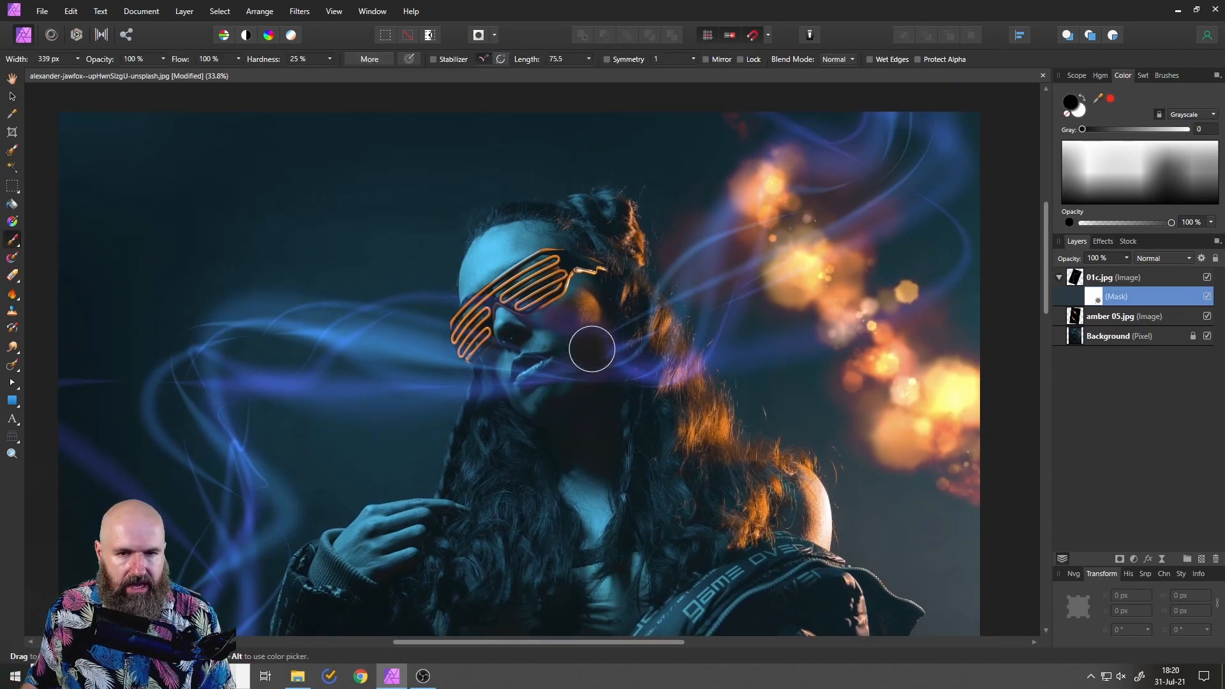
pyautogui.press('x')
pyautogui.moveTo(590, 442)
pyautogui.mouseDown()
pyautogui.moveTo(611, 404)
pyautogui.moveTo(646, 412)
pyautogui.moveTo(615, 302)
pyautogui.moveTo(640, 305)
pyautogui.moveTo(686, 377)
pyautogui.moveTo(649, 404)
pyautogui.moveTo(537, 392)
pyautogui.moveTo(486, 291)
pyautogui.moveTo(473, 335)
pyautogui.moveTo(525, 363)
pyautogui.moveTo(492, 414)
pyautogui.moveTo(499, 387)
pyautogui.moveTo(496, 409)
pyautogui.moveTo(517, 391)
pyautogui.moveTo(570, 388)
pyautogui.moveTo(593, 219)
pyautogui.mouseUp()
pyautogui.scroll(-2, 571, 391)
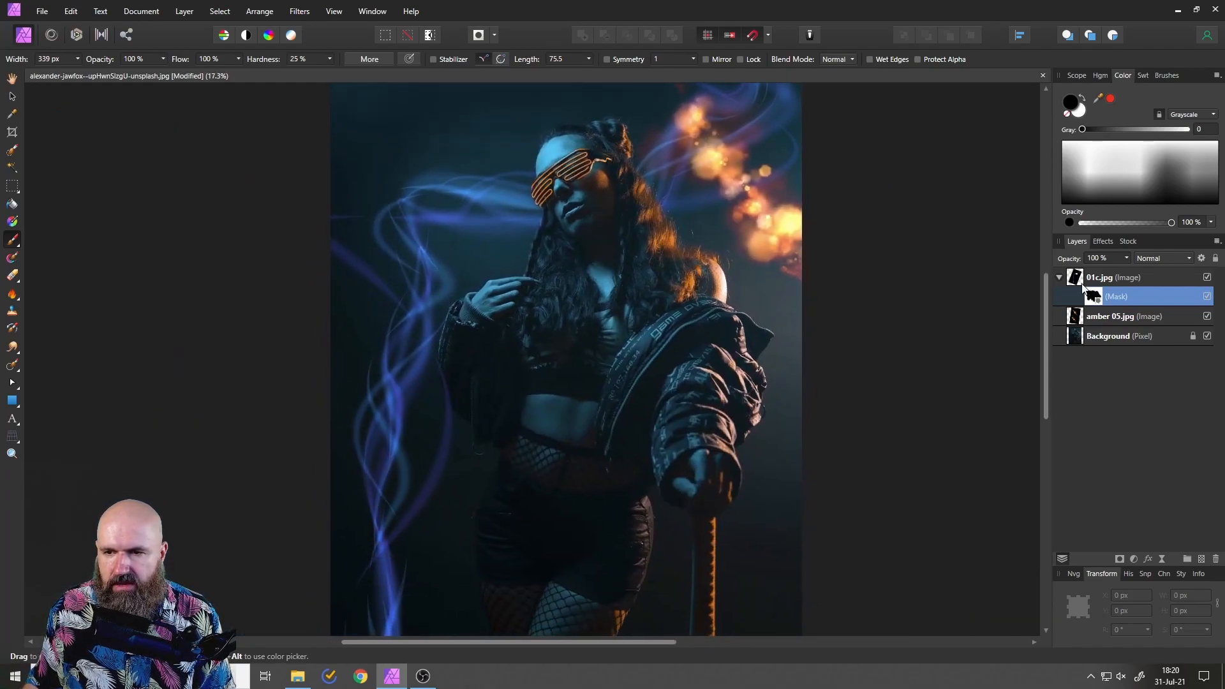
# Step: Add a Selective Color adjustment and nest it inside the 01c.jpg layer so it affects only the blue light lines
pyautogui.click(1078, 279)
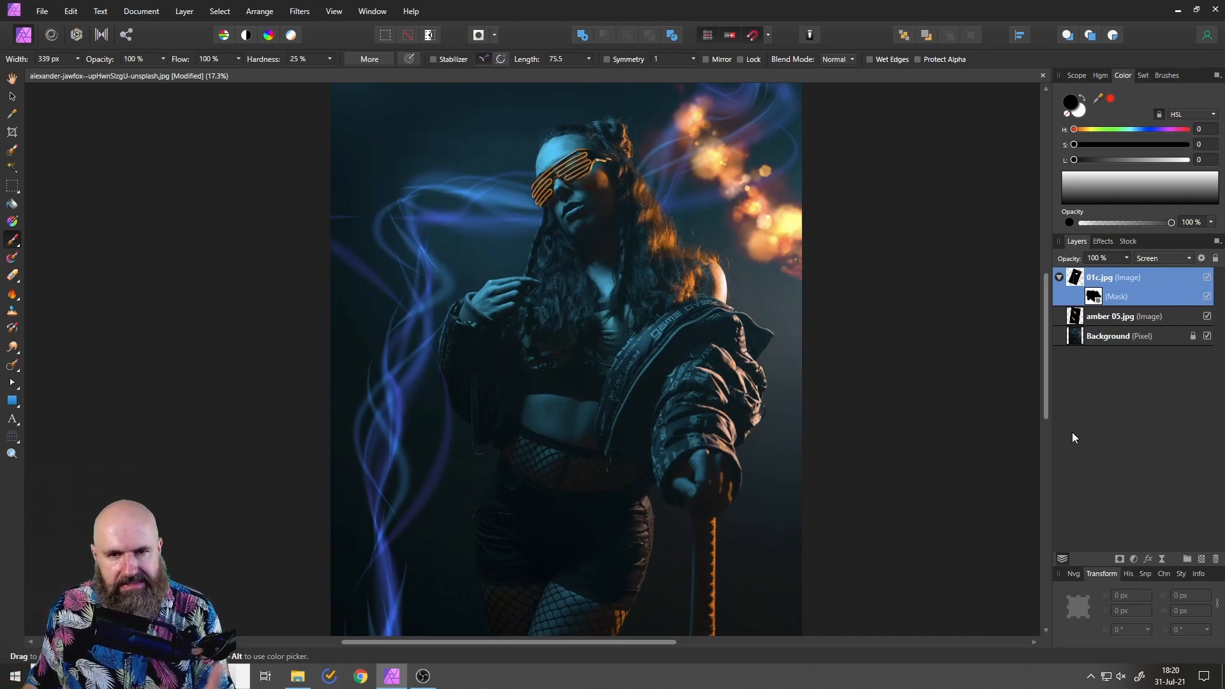
pyautogui.click(1132, 560)
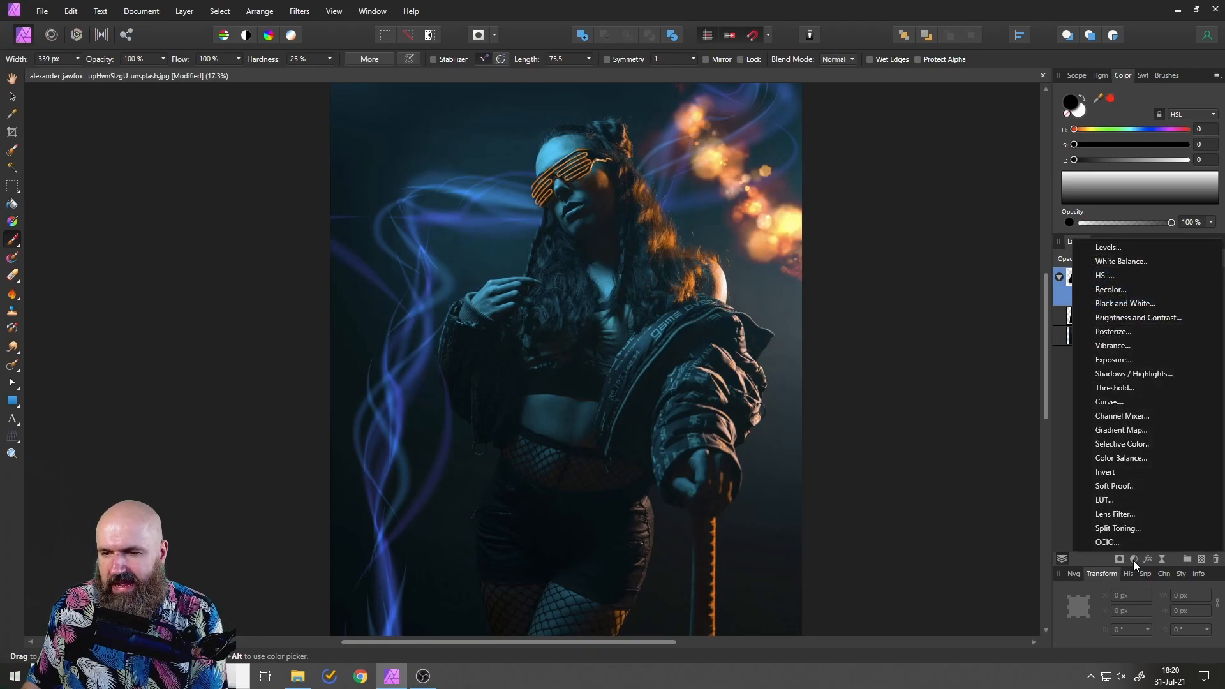
pyautogui.click(1123, 446)
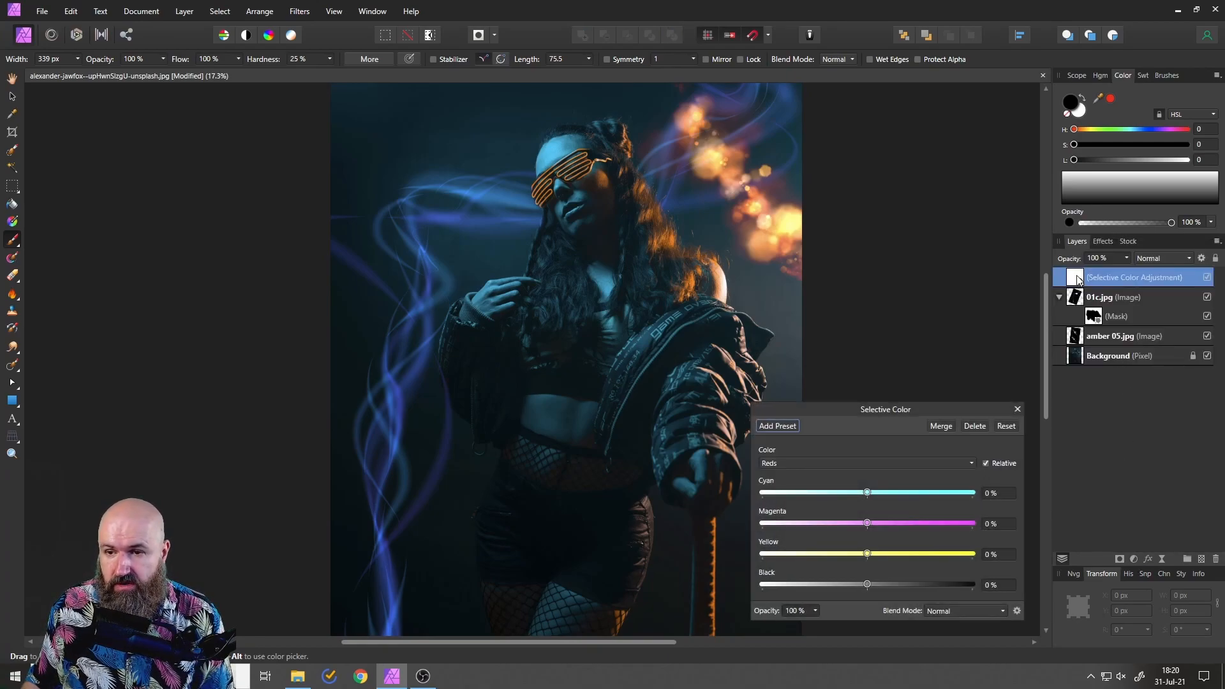
pyautogui.moveTo(1078, 281); pyautogui.dragTo(1085, 305)
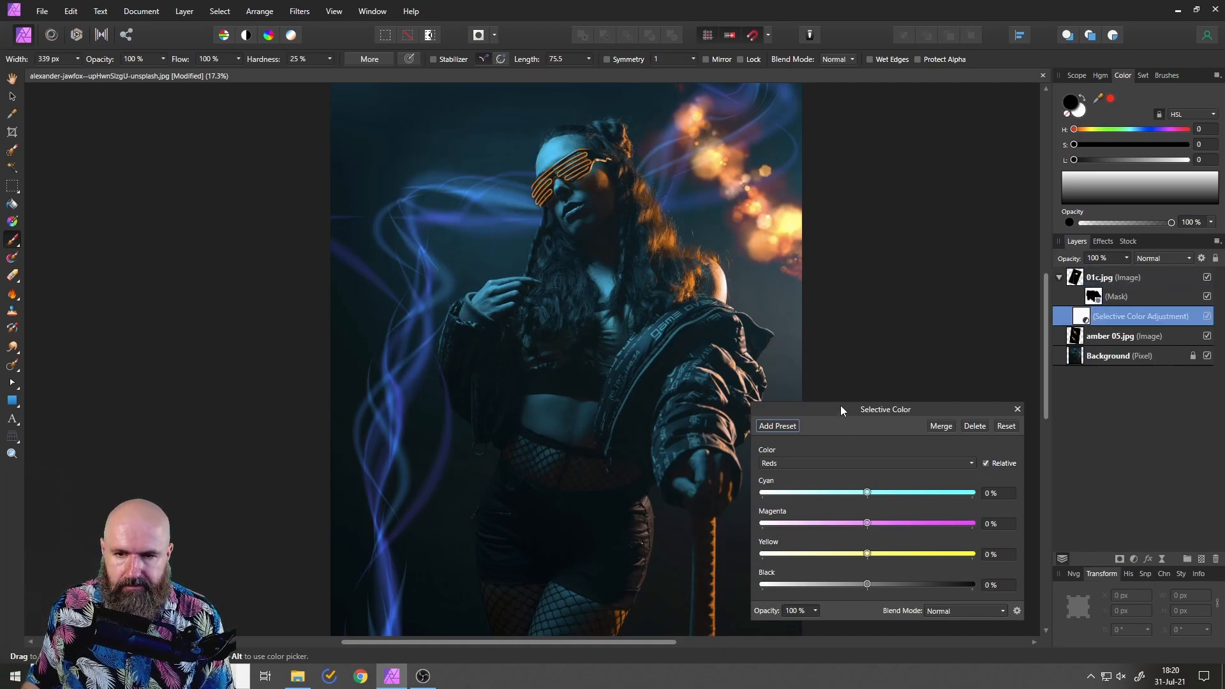
# Step: In the Selective Color adjustment, set the Blues to 27% cyan and -74% magenta, and close its settings
pyautogui.moveTo(840, 410); pyautogui.dragTo(833, 289)
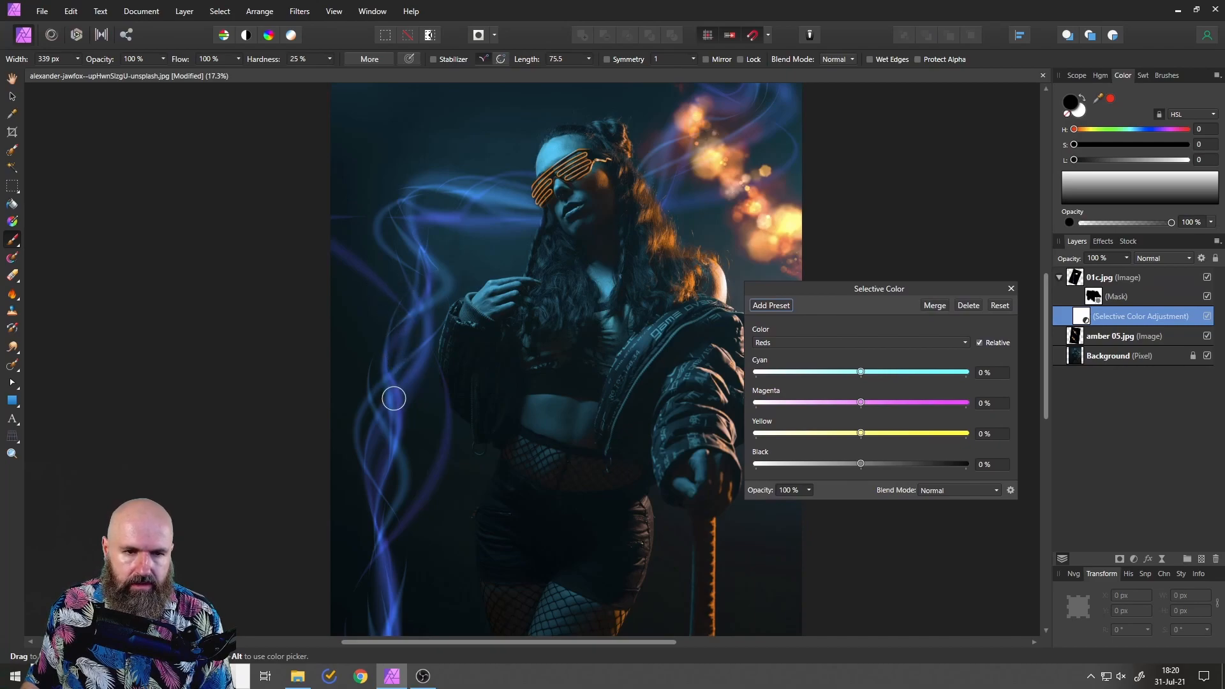
pyautogui.click(767, 344)
pyautogui.click(771, 414)
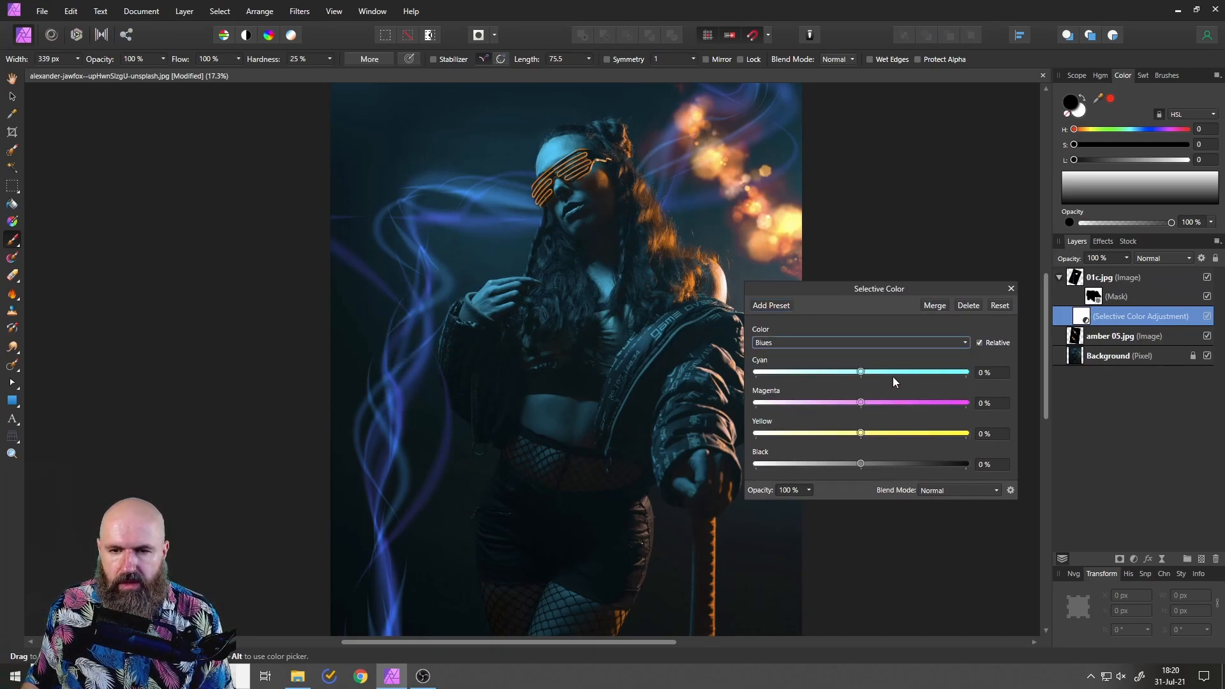
pyautogui.moveTo(859, 372); pyautogui.dragTo(784, 404)
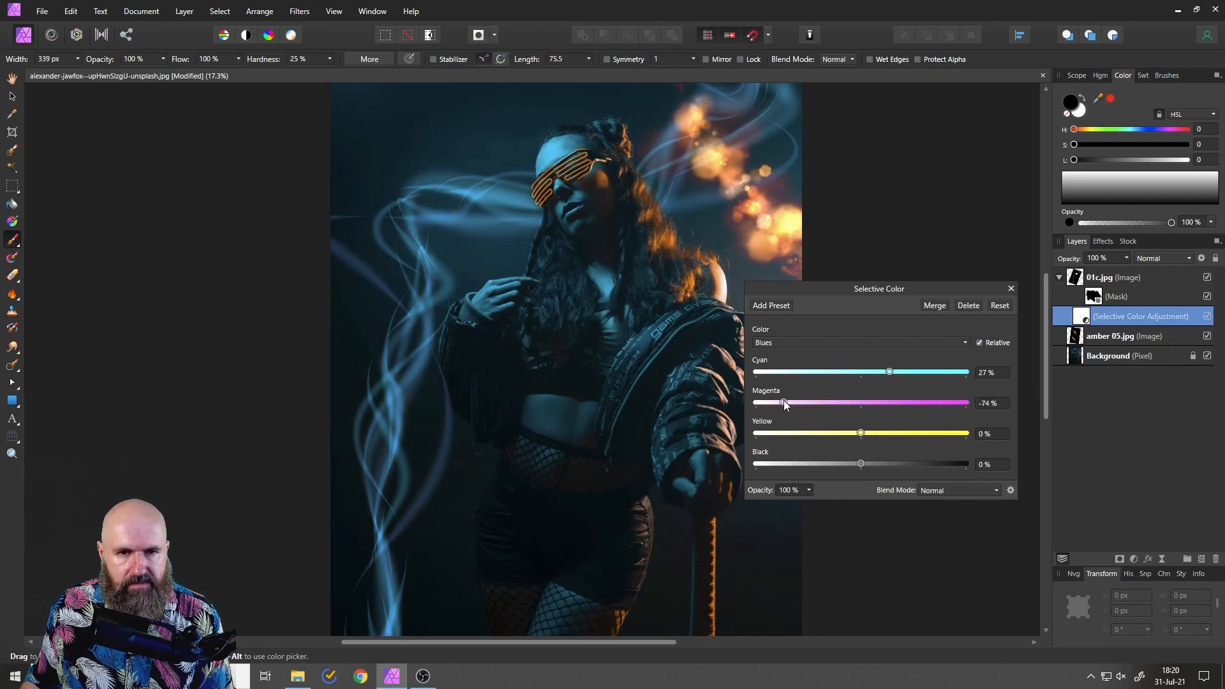
pyautogui.scroll(3, 549, 239)
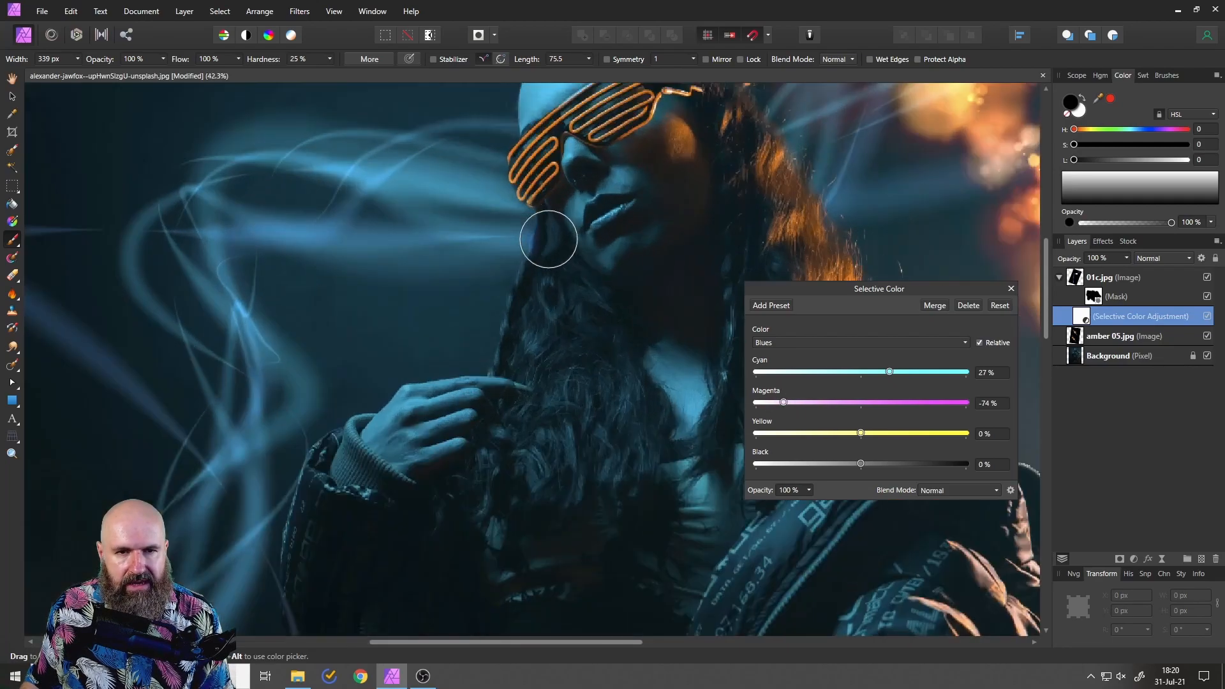
pyautogui.scroll(1, 552, 240)
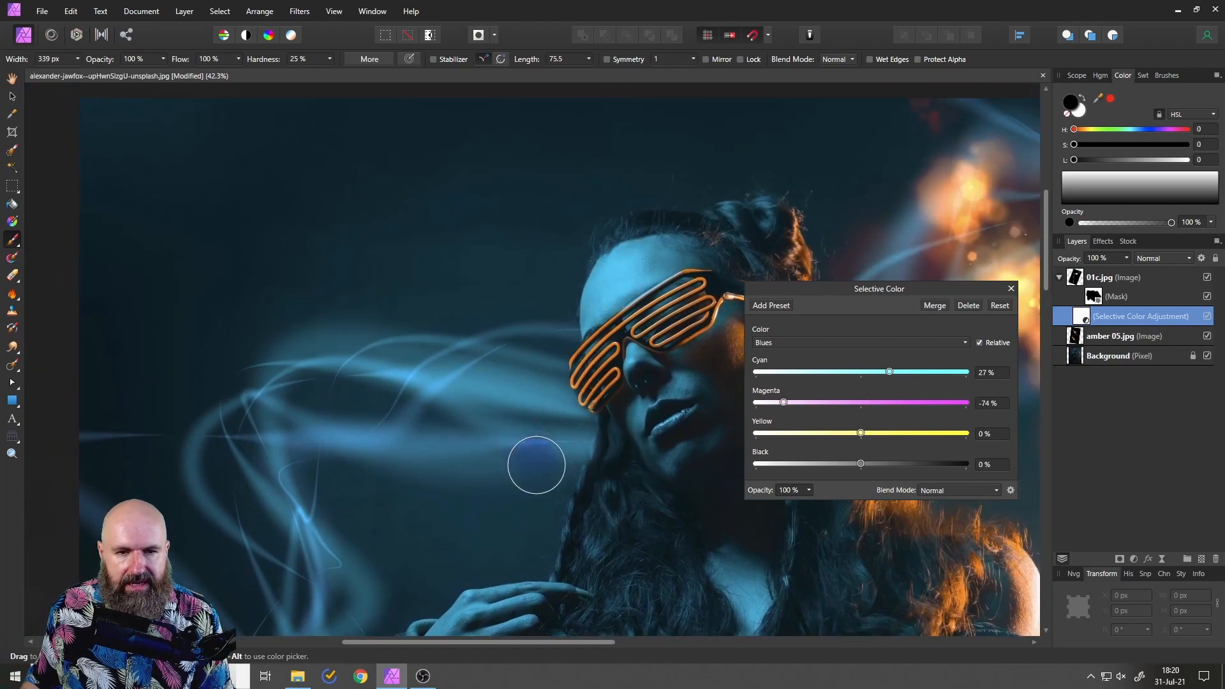
pyautogui.scroll(-4, 536, 464)
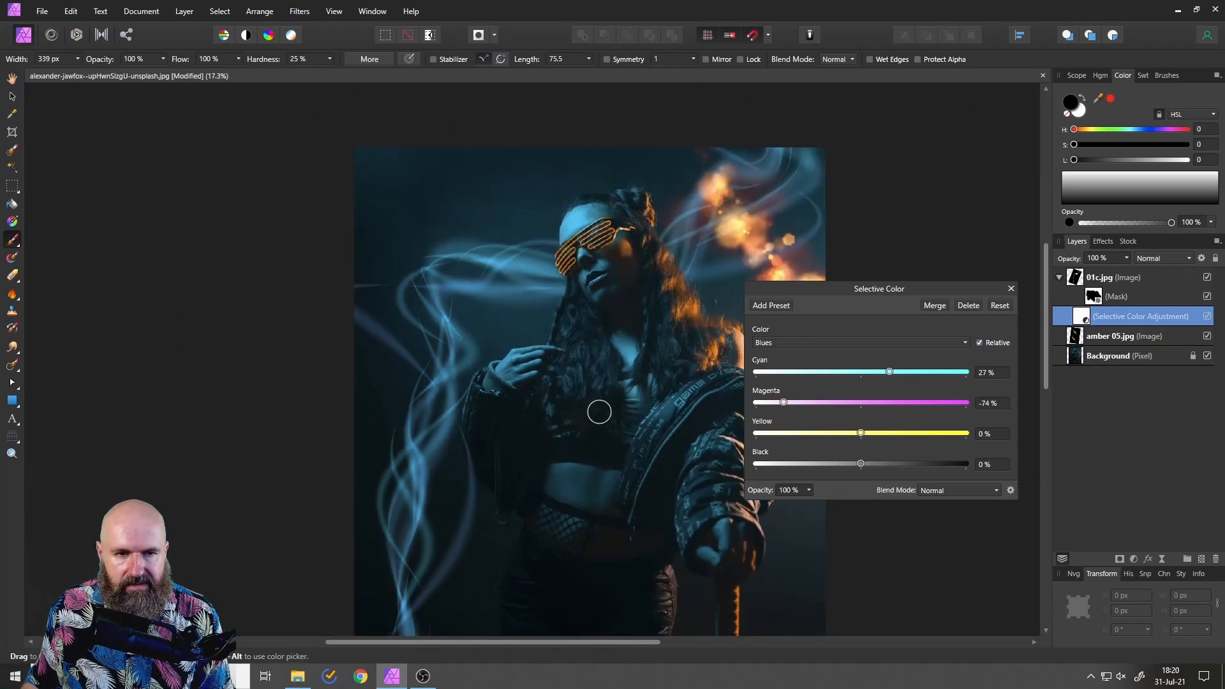
pyautogui.click(1009, 289)
pyautogui.scroll(-2, 902, 389)
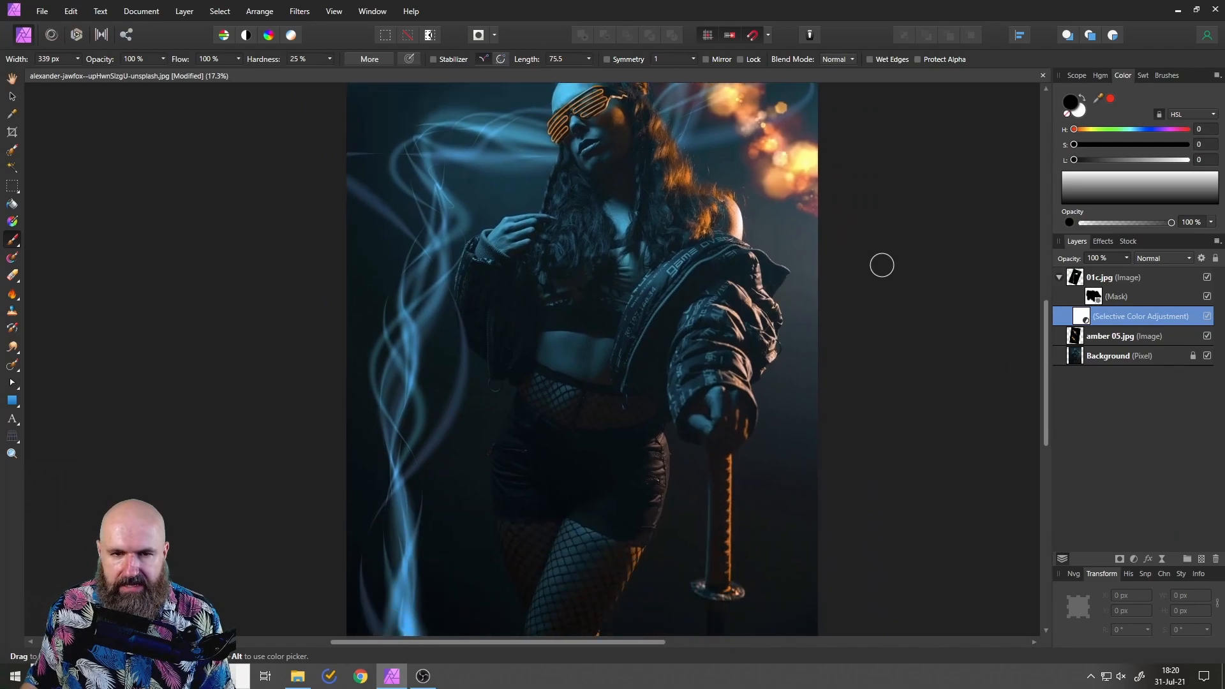
pyautogui.moveTo(863, 398); pyautogui.dragTo(828, 403)
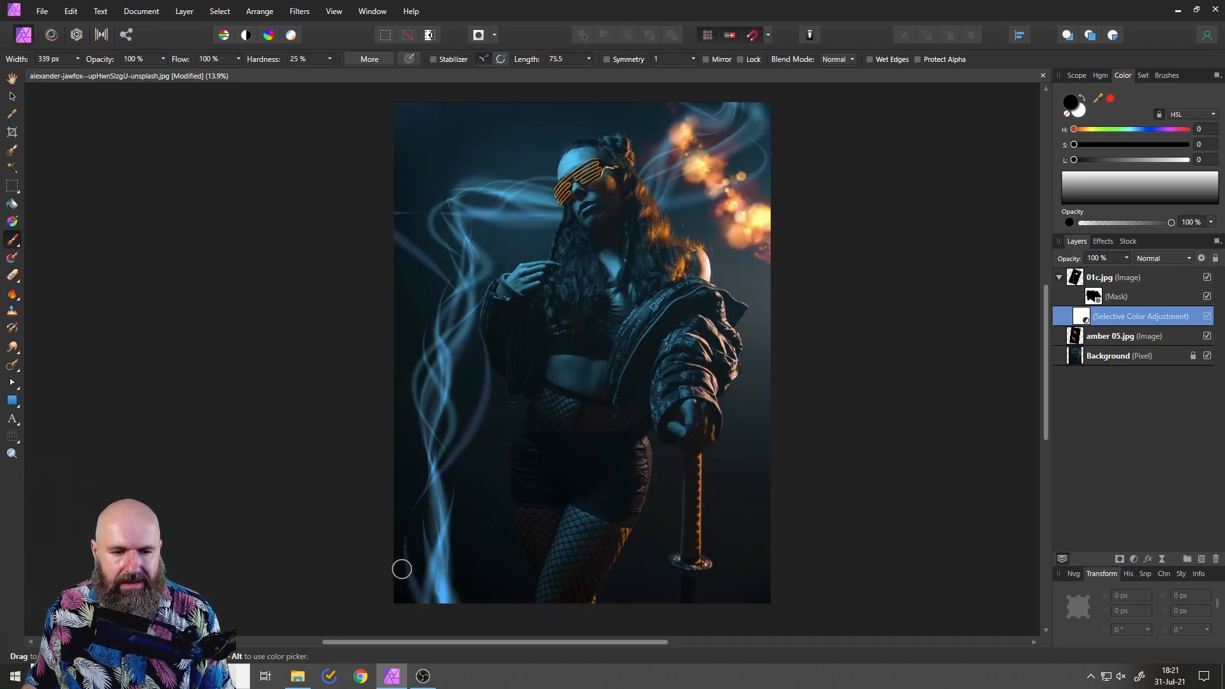
# Step: Place 04c.jpg from the Line Wide Set folder into the portrait document and set its blend mode to Screen
pyautogui.click(298, 676)
pyautogui.moveTo(588, 317); pyautogui.dragTo(439, 156)
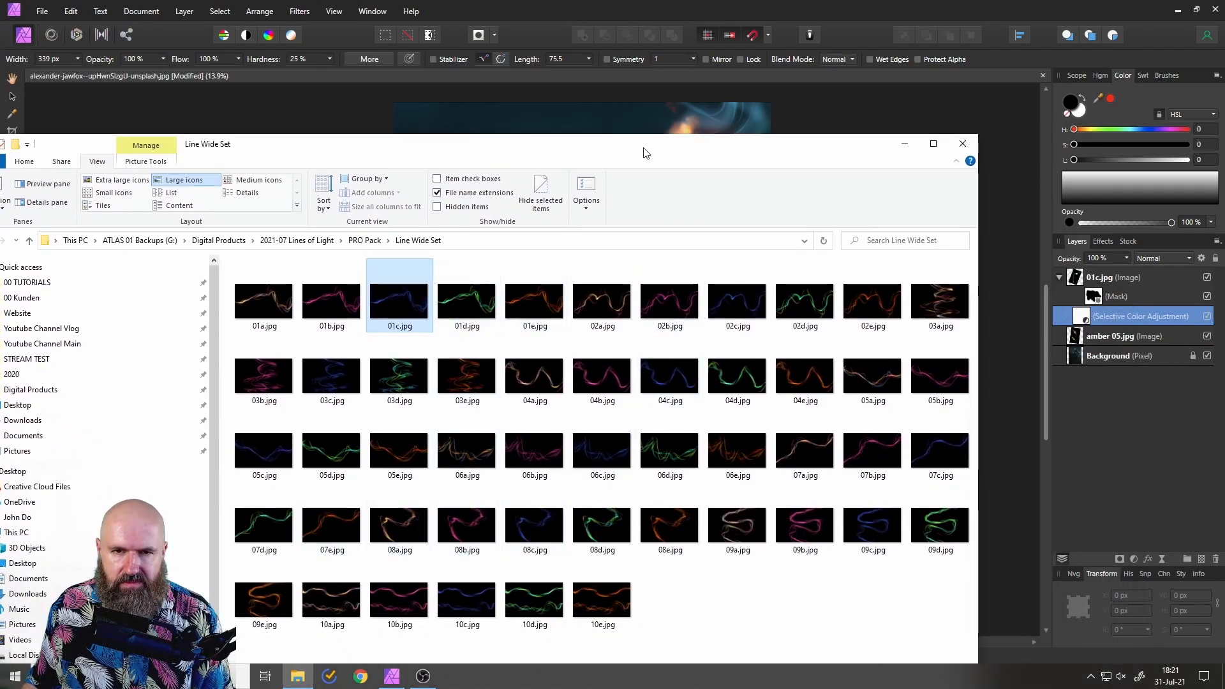
pyautogui.moveTo(645, 148); pyautogui.dragTo(367, 258)
pyautogui.moveTo(392, 504); pyautogui.dragTo(515, 190)
pyautogui.click(12, 96)
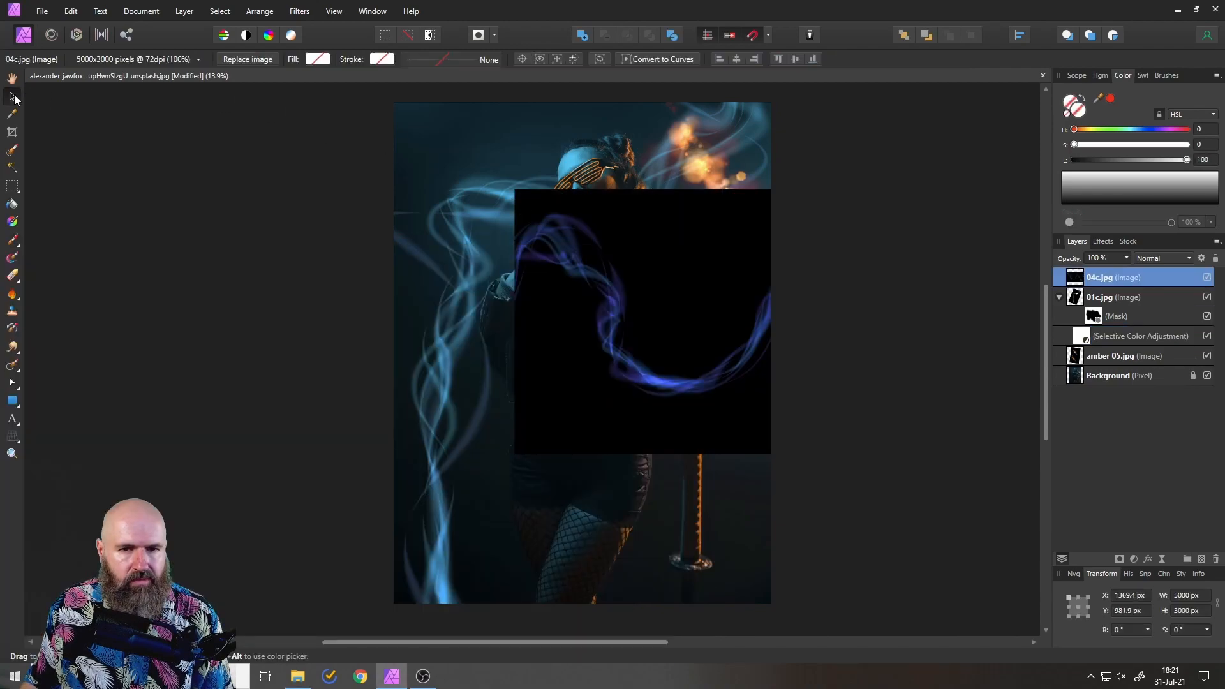
pyautogui.click(1142, 256)
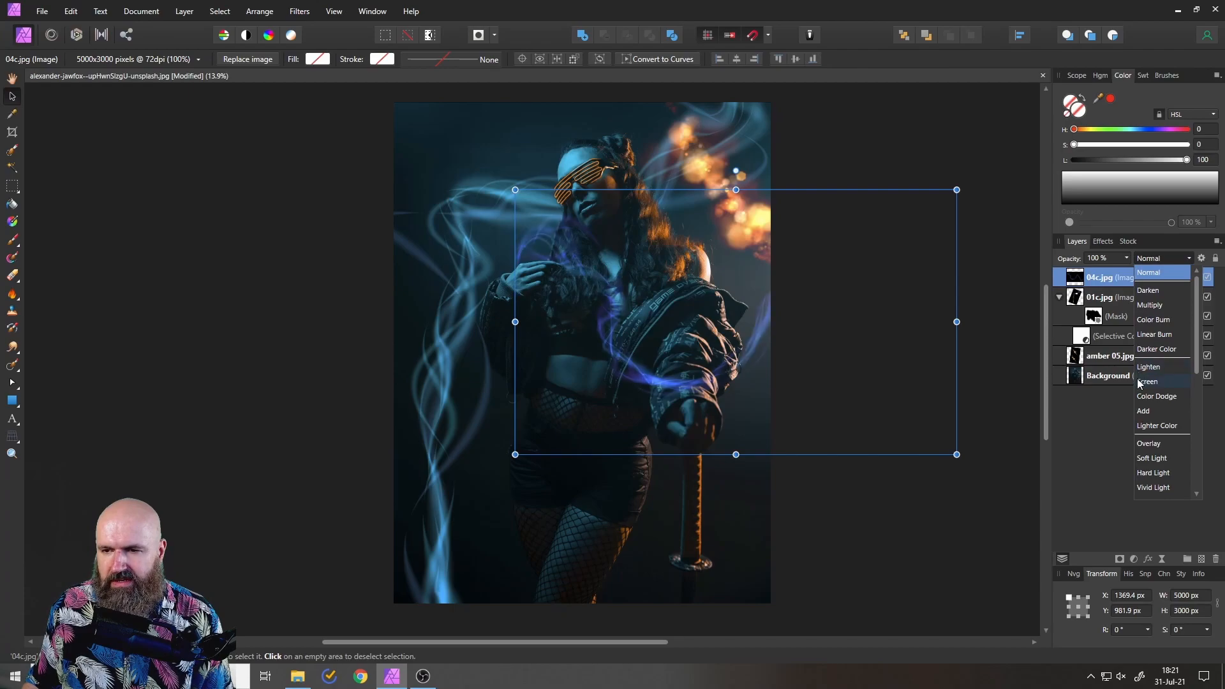
pyautogui.click(1146, 381)
# Step: Rotate 04c.jpg to about 64°, enlarge it to about 8617 × 5170 px, and position its lines across the woman
pyautogui.moveTo(735, 171); pyautogui.dragTo(569, 229)
pyautogui.moveTo(765, 272); pyautogui.dragTo(563, 431)
pyautogui.moveTo(751, 341); pyautogui.dragTo(1013, 68)
pyautogui.moveTo(886, 181); pyautogui.dragTo(842, 199)
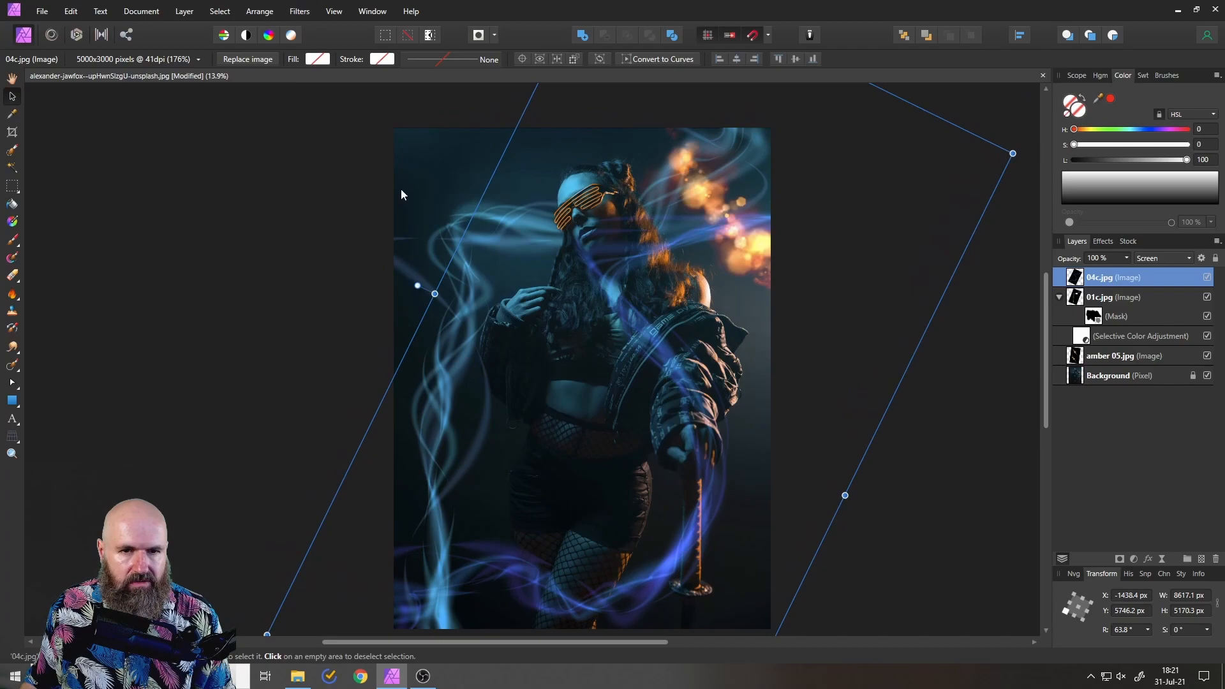
# Step: Flip 04c.jpg horizontally, then rotate it to about -129° and reposition it so its lines arc across the woman's waist
pyautogui.click(297, 18)
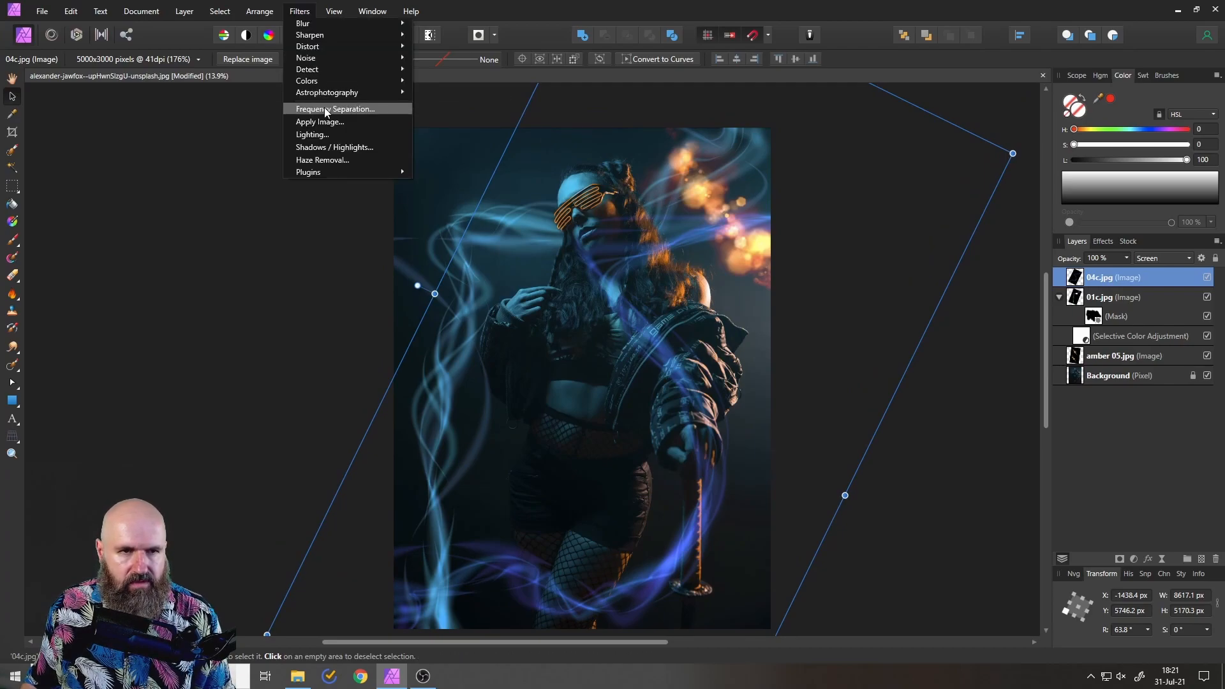
pyautogui.moveTo(260, 11)
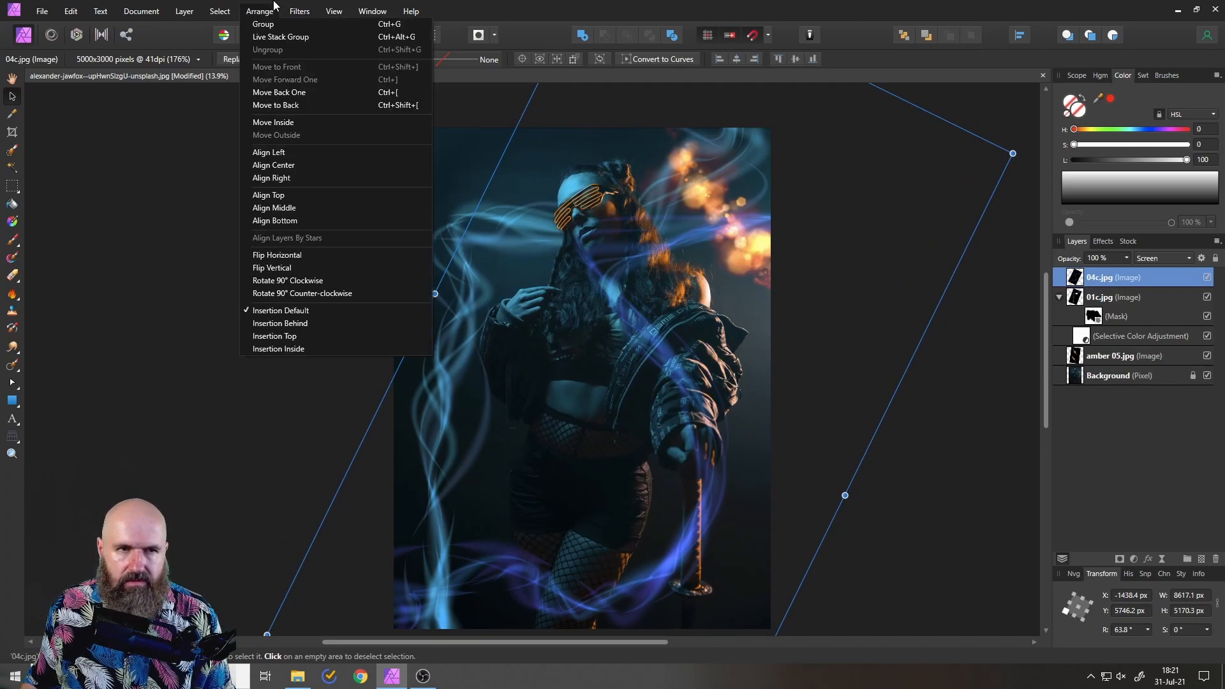
pyautogui.click(288, 256)
pyautogui.scroll(-3, 807, 416)
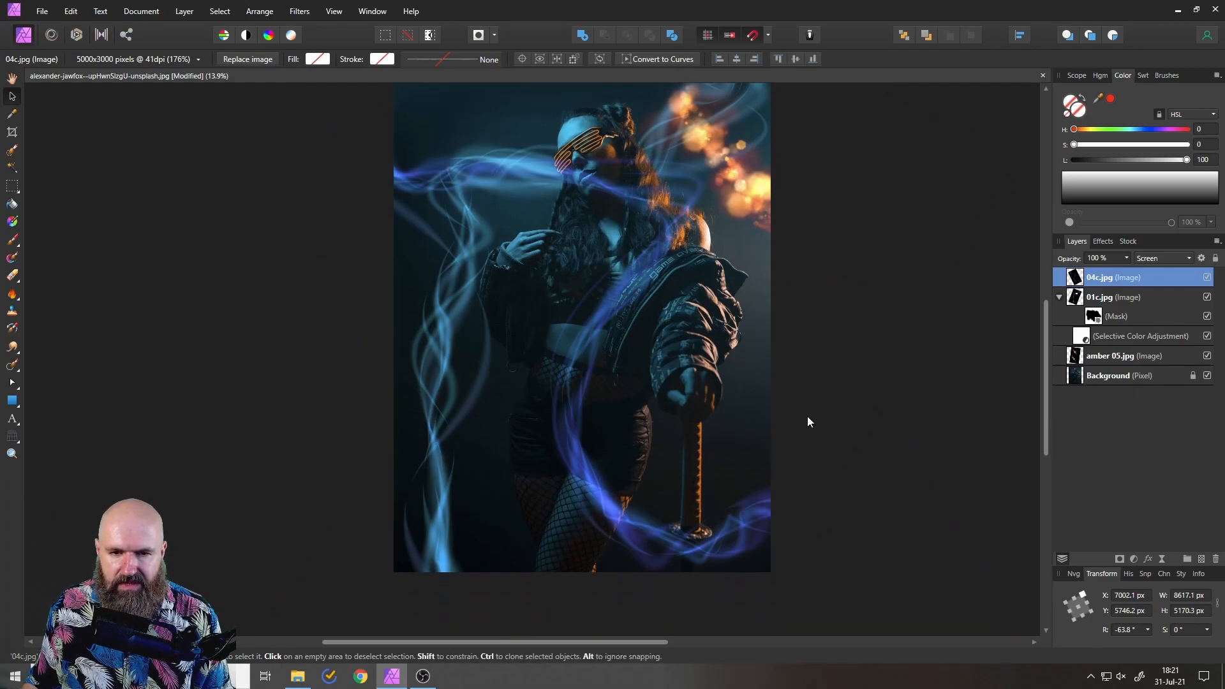
pyautogui.moveTo(867, 215); pyautogui.dragTo(831, 475)
pyautogui.moveTo(752, 355); pyautogui.dragTo(718, 354)
pyautogui.scroll(2, 678, 358)
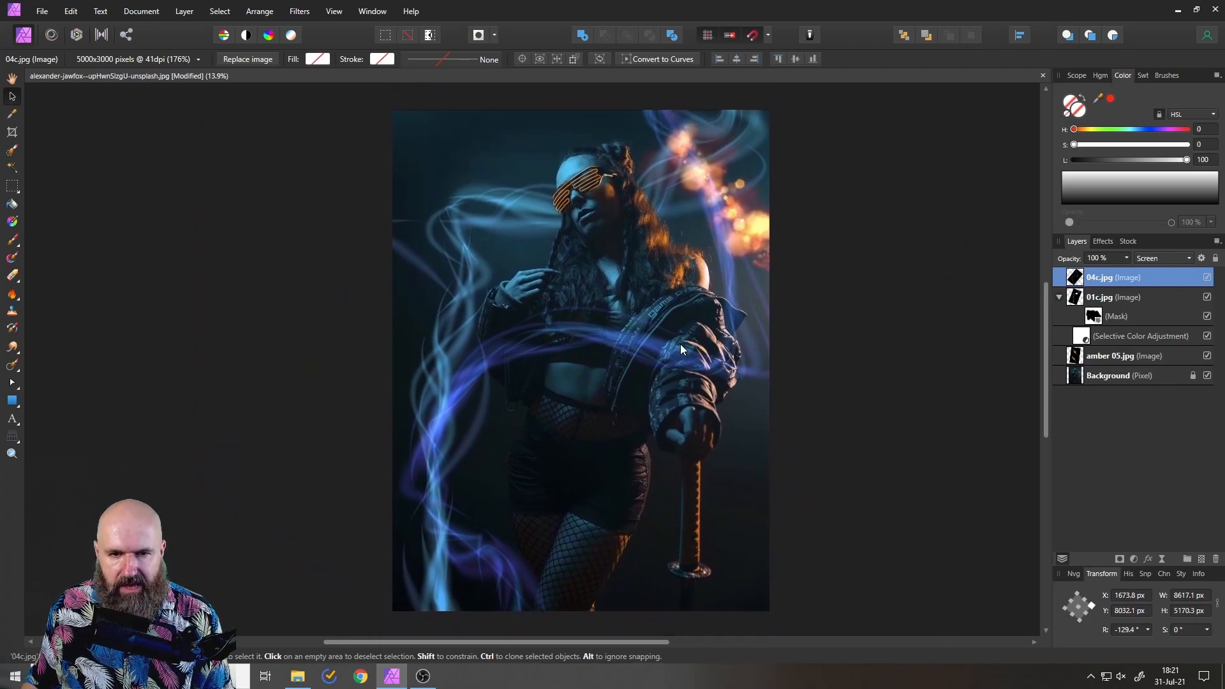
# Step: Add a Selective Color adjustment and nest it inside the 04c.jpg layer so it affects only those lines
pyautogui.click(1135, 560)
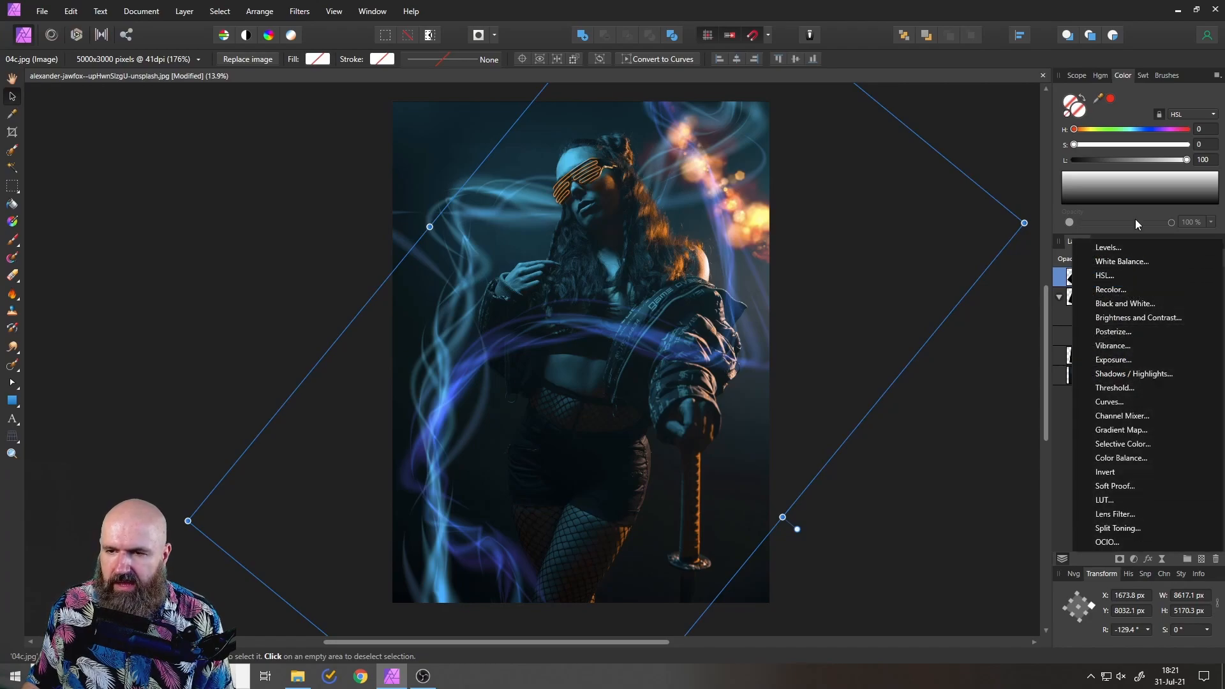
pyautogui.click(1116, 445)
pyautogui.moveTo(1075, 279); pyautogui.dragTo(1086, 298)
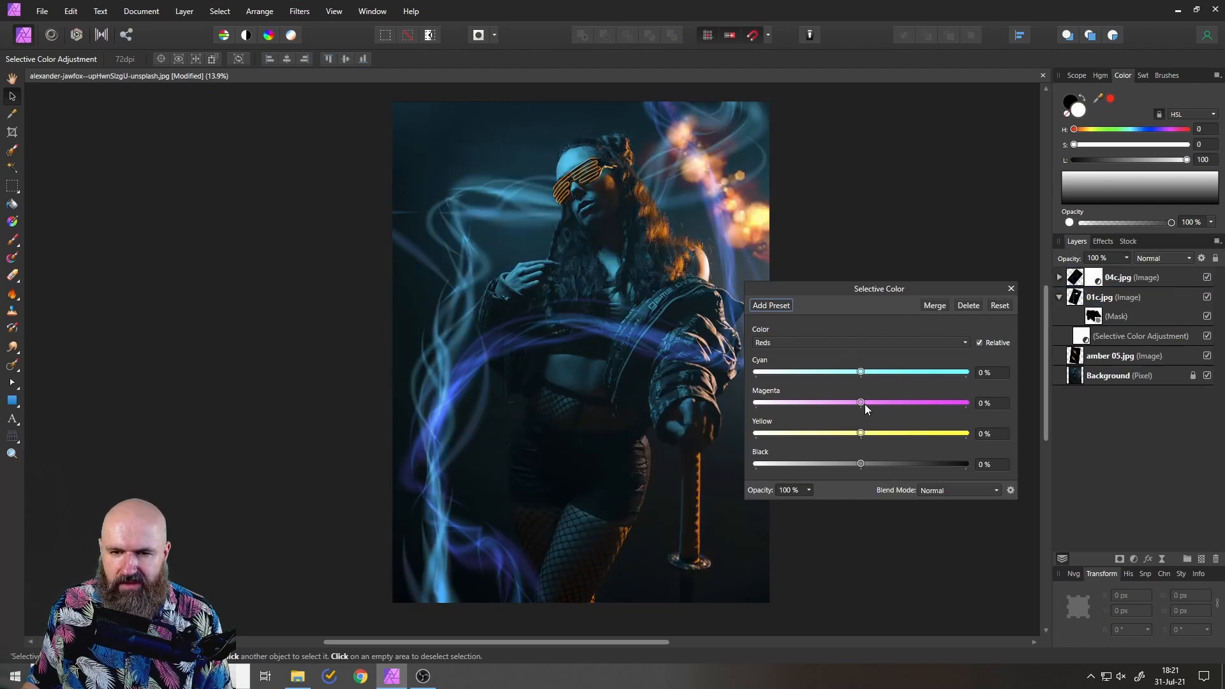
# Step: In the 04c.jpg Selective Color adjustment, set the Blues to 8% cyan and -85% magenta, and close its settings
pyautogui.click(773, 342)
pyautogui.click(774, 415)
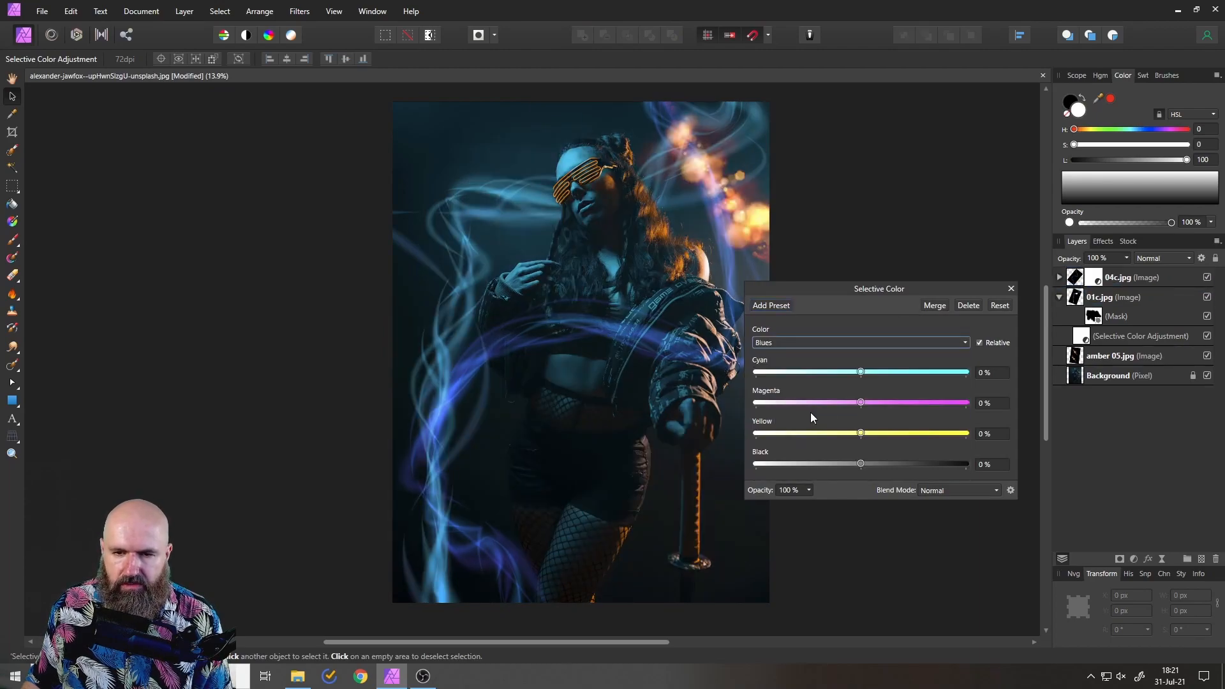
pyautogui.moveTo(860, 403); pyautogui.dragTo(771, 403)
pyautogui.moveTo(860, 371)
pyautogui.mouseDown()
pyautogui.moveTo(831, 372)
pyautogui.moveTo(921, 377)
pyautogui.moveTo(812, 376)
pyautogui.moveTo(874, 380)
pyautogui.moveTo(860, 372)
pyautogui.mouseUp()
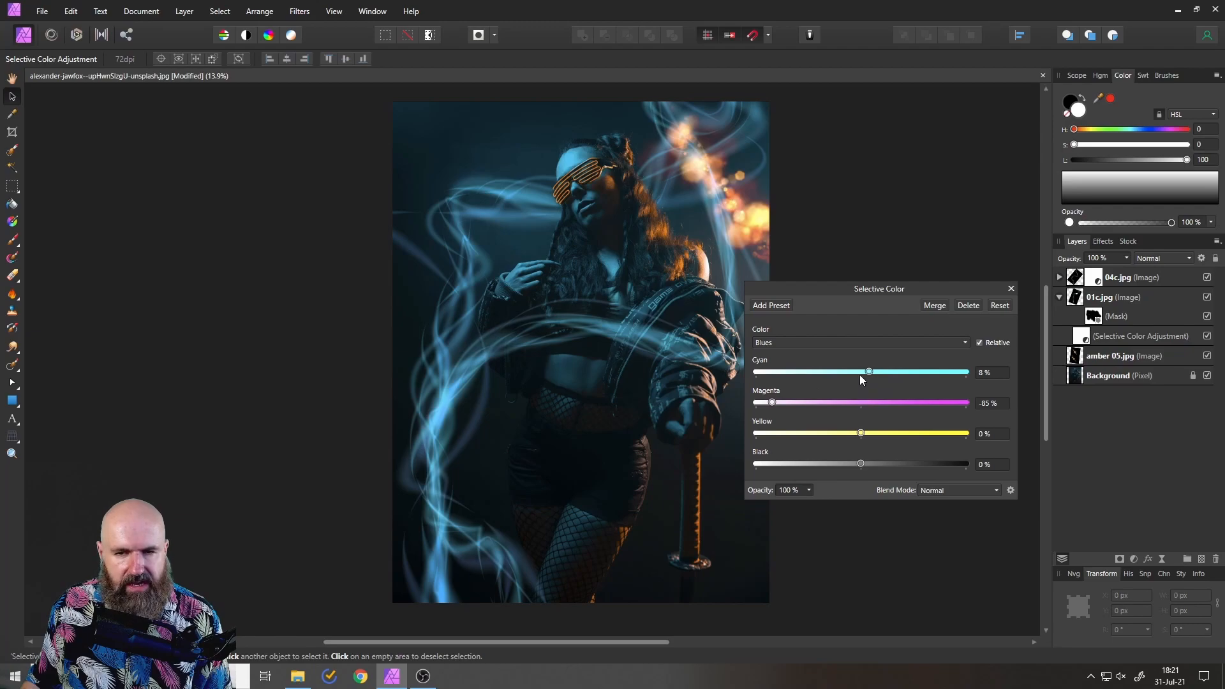
pyautogui.click(1011, 289)
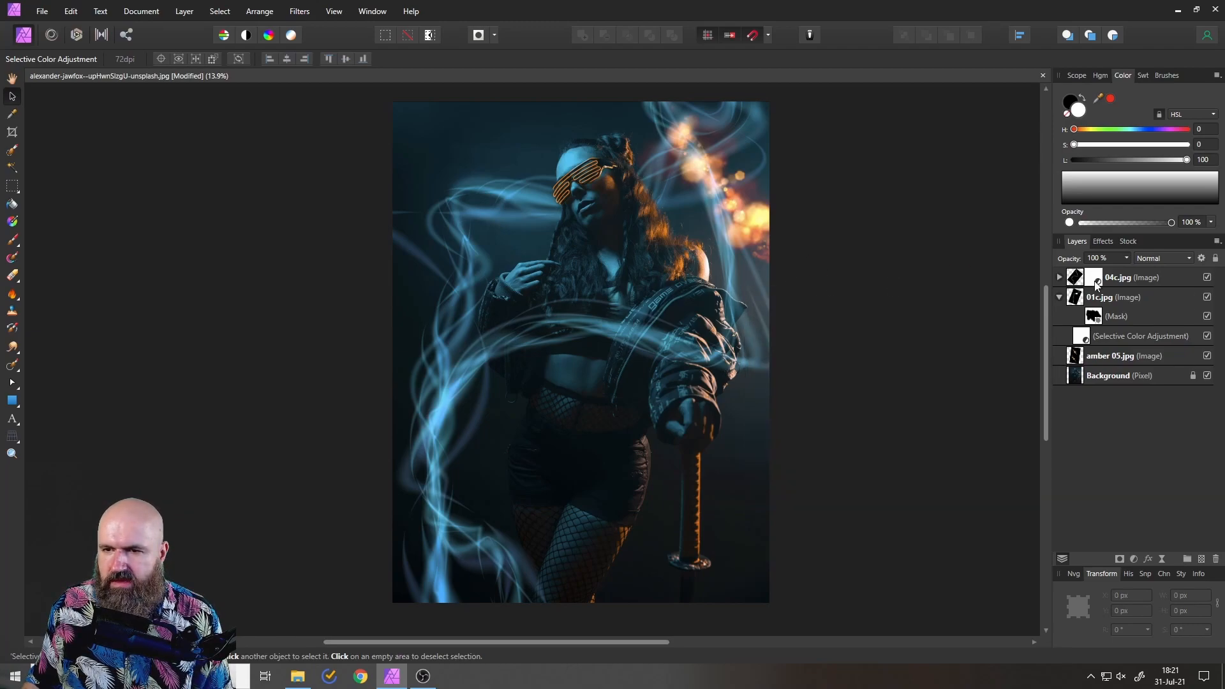
# Step: Reposition amber 05.jpg above the woman's shoulder, rotated to about 83° and resized to about 8138 × 4883 px
pyautogui.click(1073, 358)
pyautogui.moveTo(768, 205); pyautogui.dragTo(749, 208)
pyautogui.moveTo(915, 396); pyautogui.dragTo(937, 423)
pyautogui.moveTo(866, 282); pyautogui.dragTo(859, 252)
pyautogui.scroll(1, 751, 363)
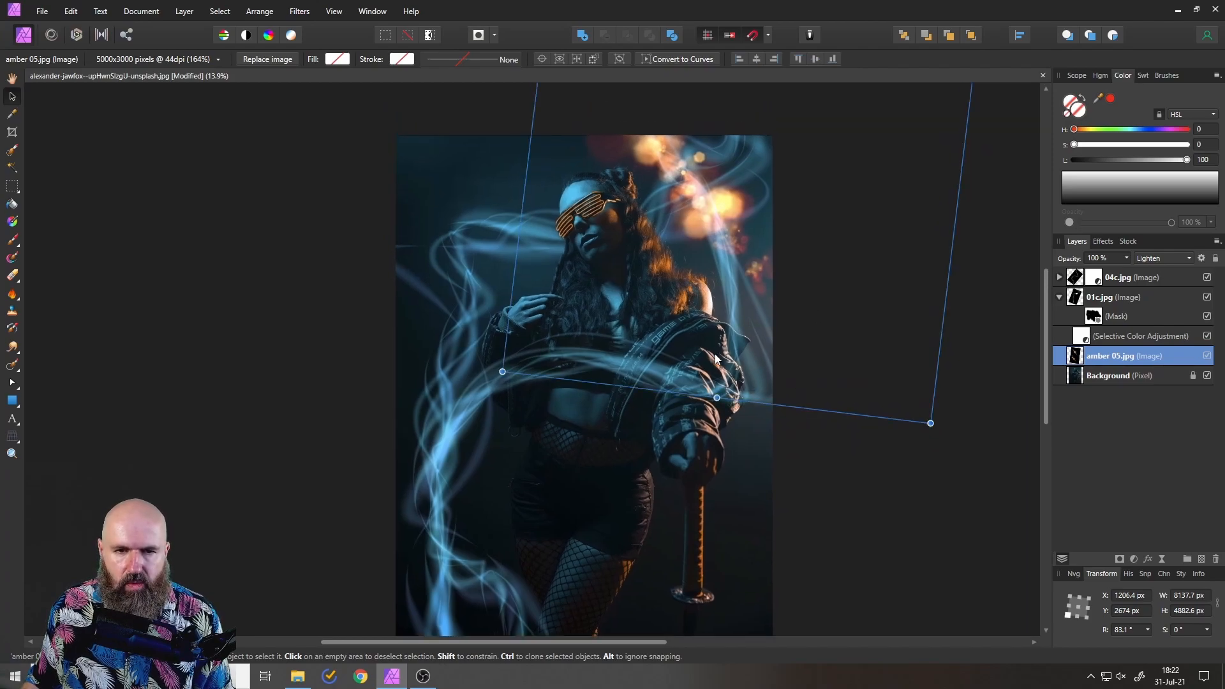
pyautogui.scroll(2, 715, 353)
pyautogui.click(139, 312)
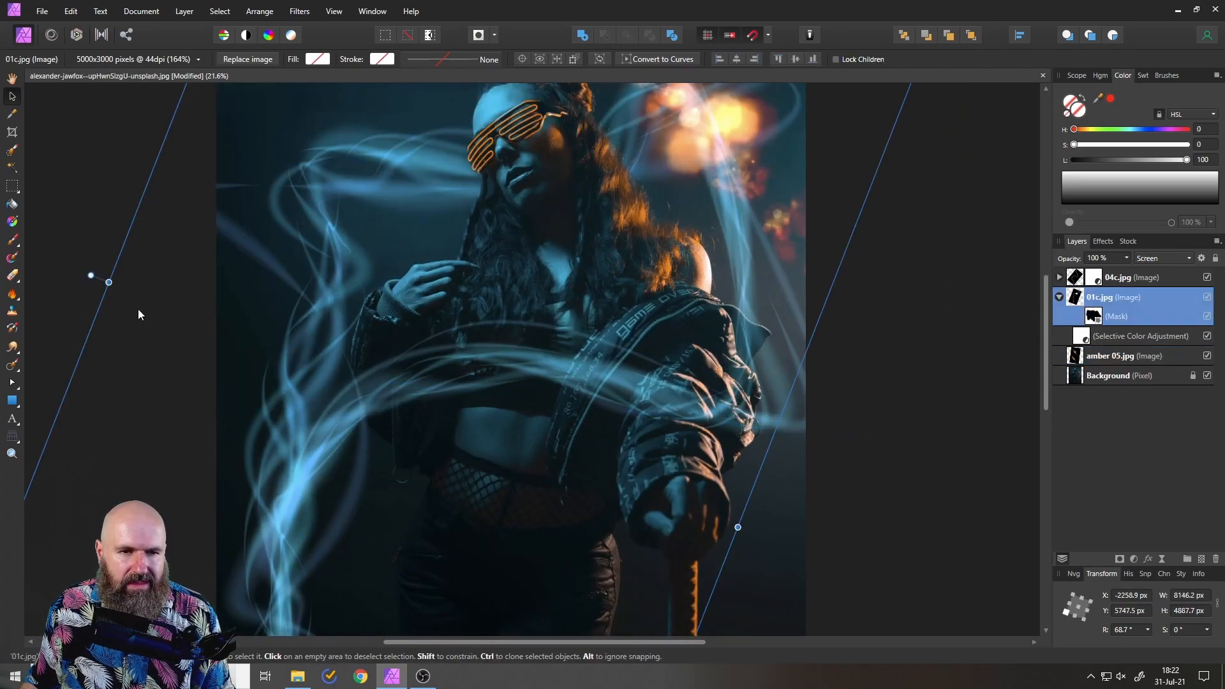
pyautogui.scroll(-2, 373, 328)
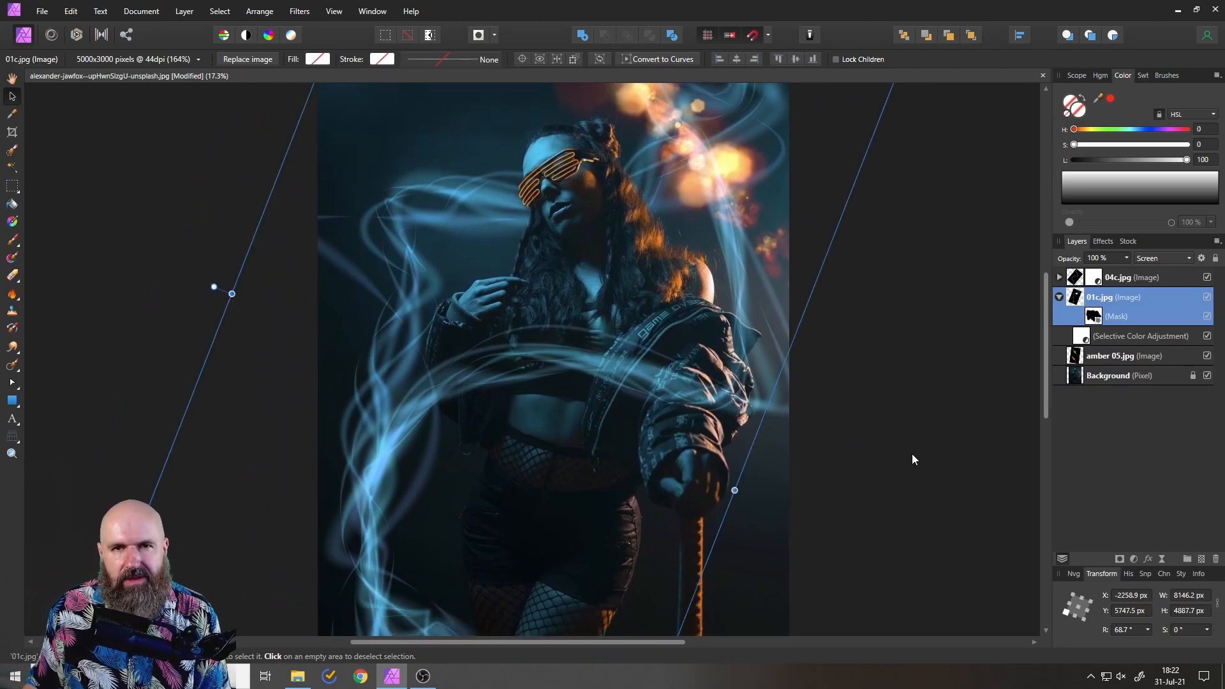
pyautogui.click(941, 297)
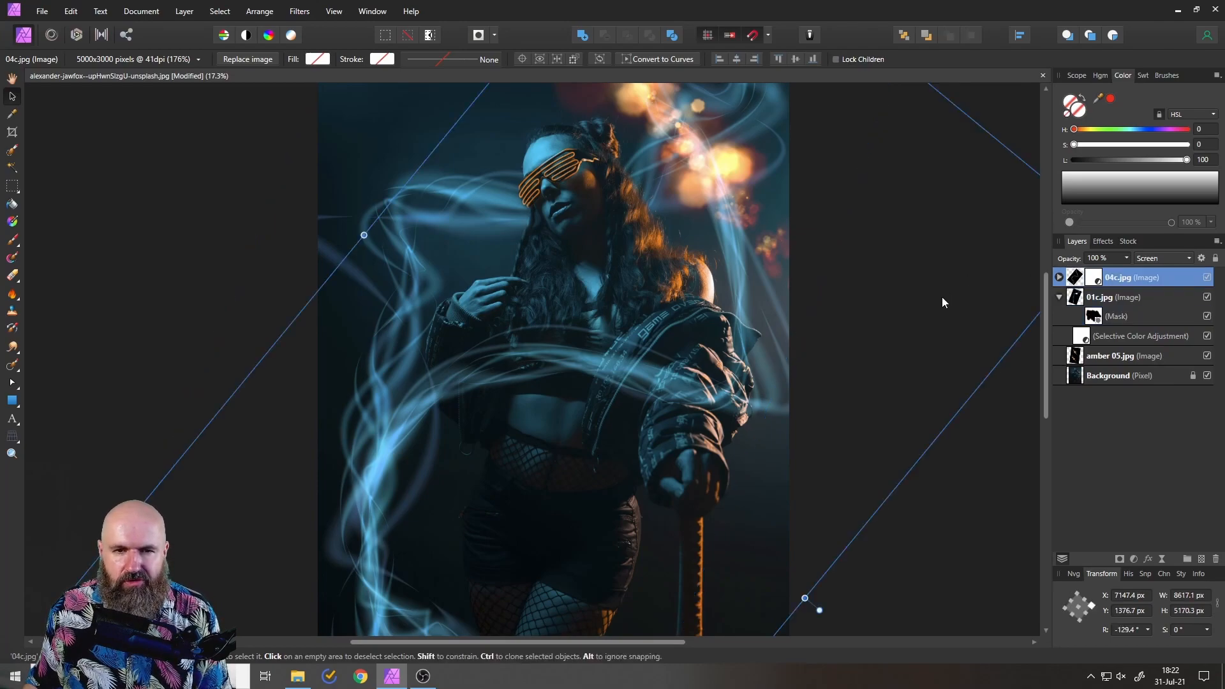
pyautogui.click(159, 239)
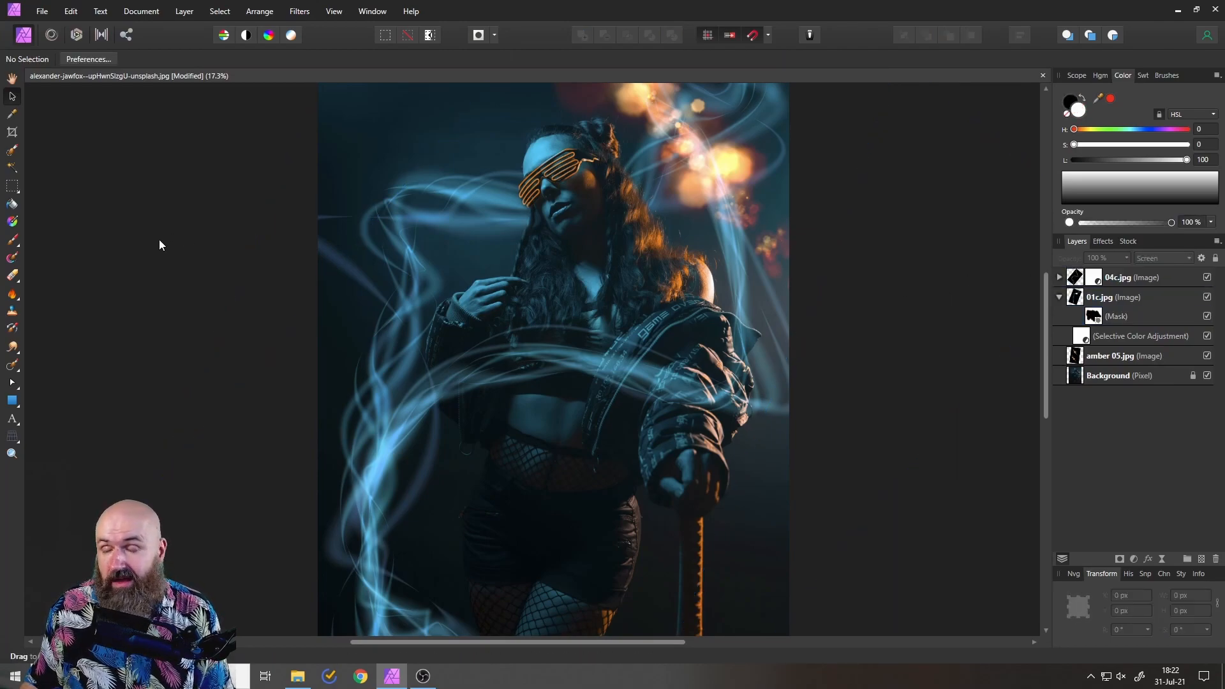